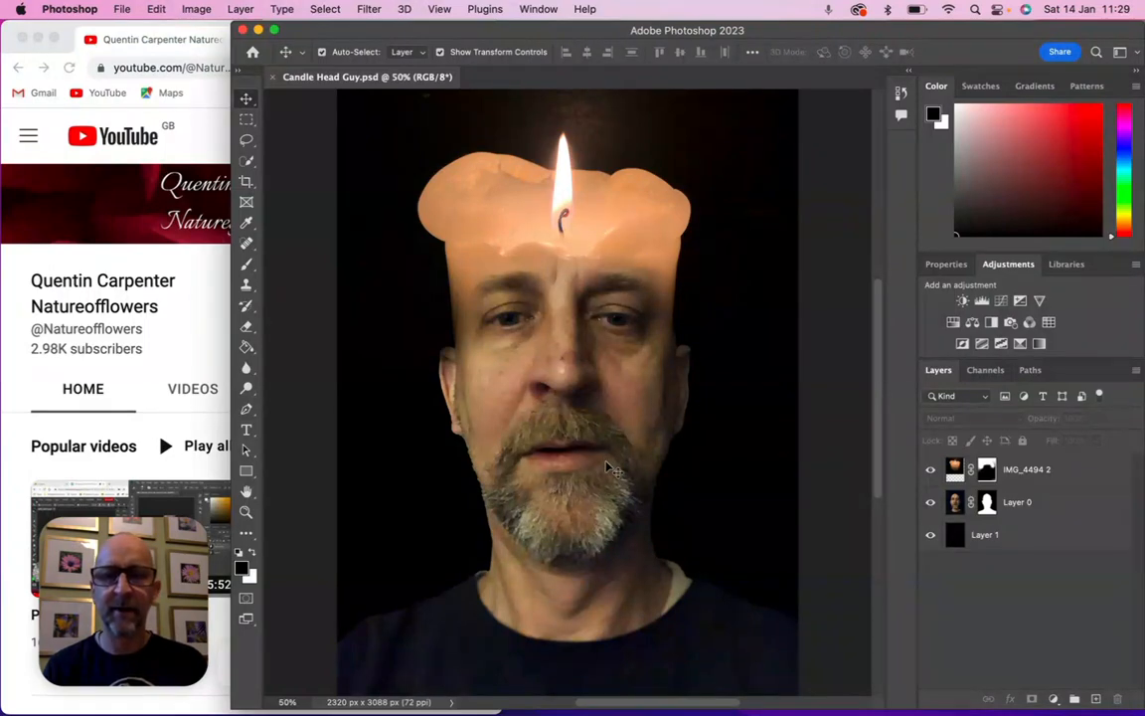
Open the portrait photo IMG_4496.jpg from the Candle Head folder and fit it on screen
{"action": "left_click", "coordinate": [124, 12]}
{"action": "left_click", "coordinate": [138, 48]}
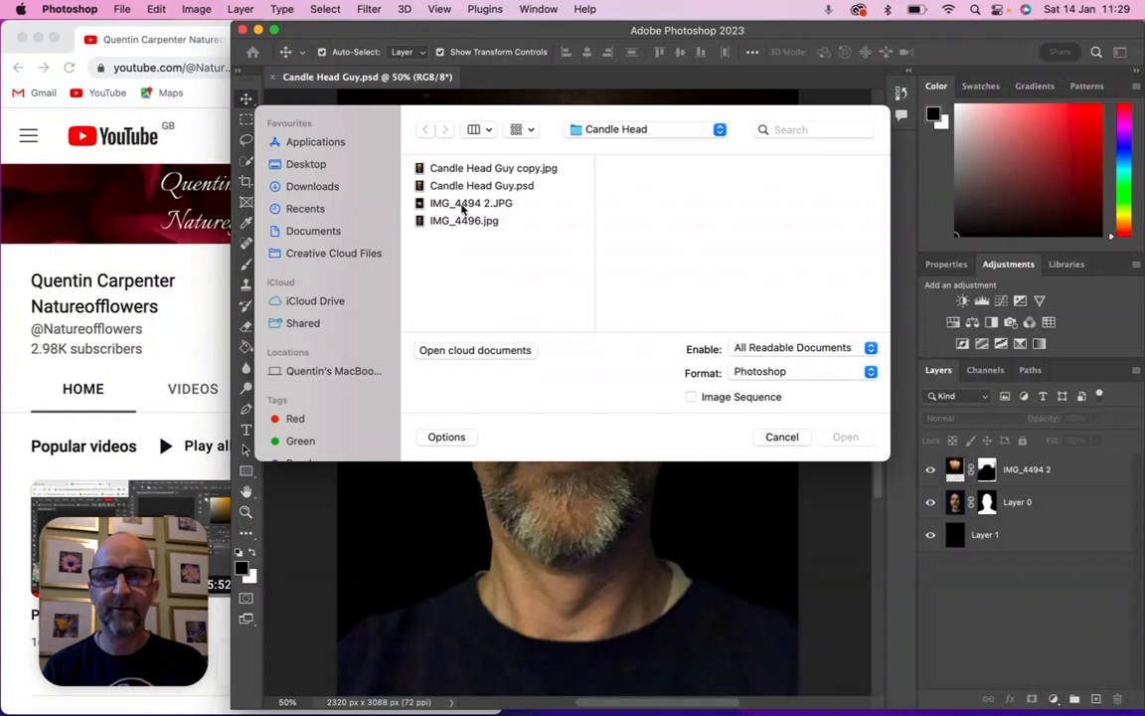
{"action": "left_click", "coordinate": [463, 221]}
{"action": "left_click", "coordinate": [845, 437]}
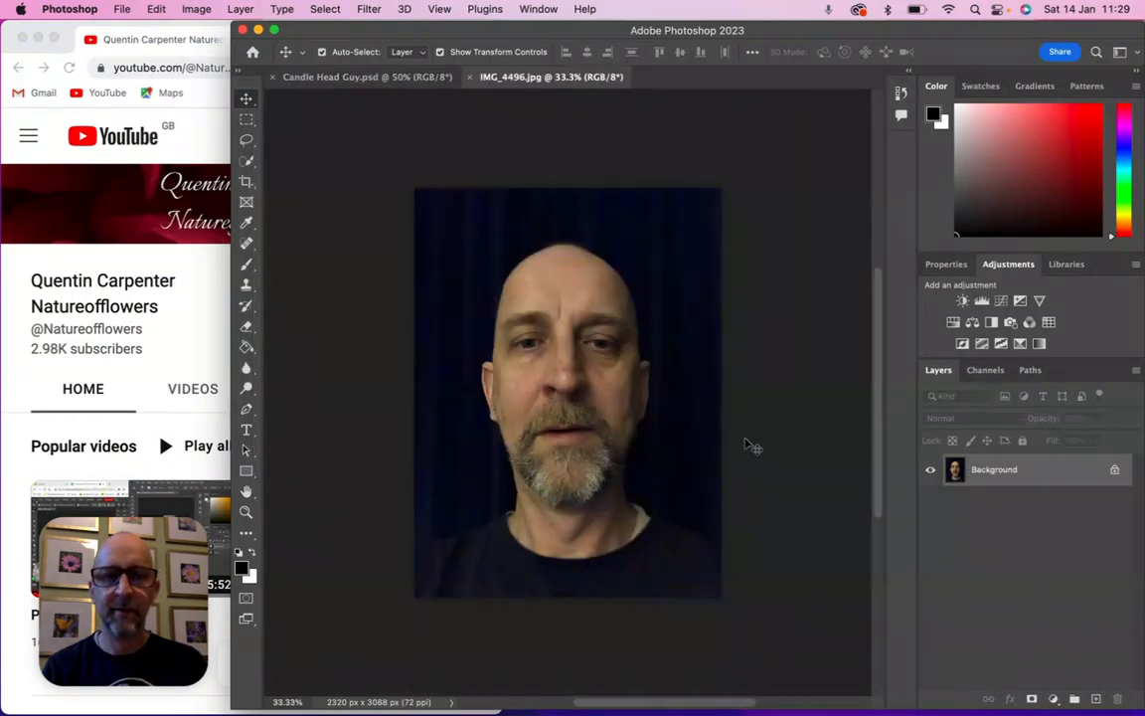
{"action": "left_click", "coordinate": [439, 10]}
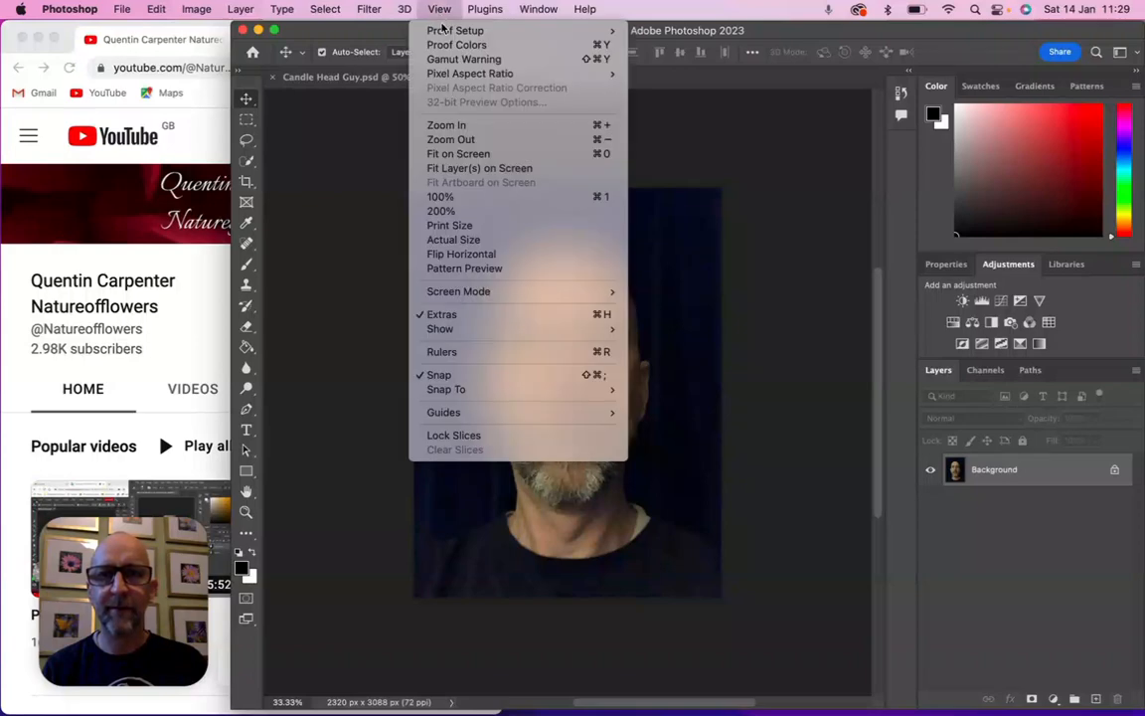
{"action": "left_click", "coordinate": [465, 154]}
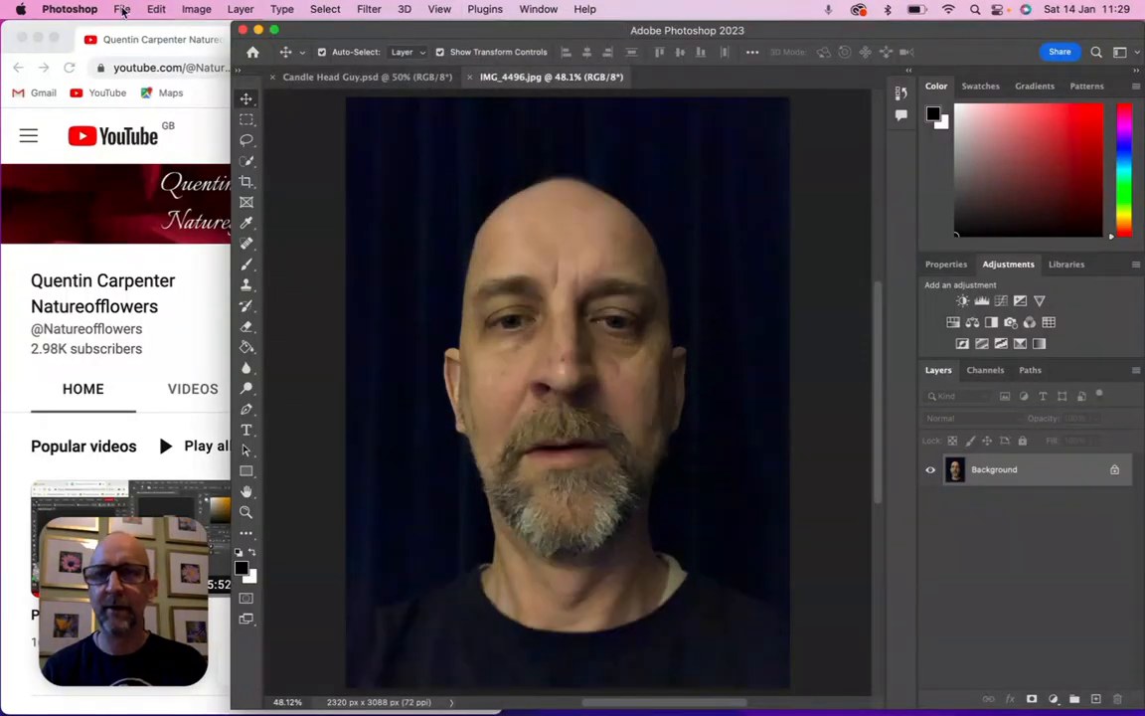
Open the candle photo IMG_4494 2.JPG from the Candle Head folder and compare it with the portrait
{"action": "left_click", "coordinate": [122, 10]}
{"action": "left_click", "coordinate": [133, 43]}
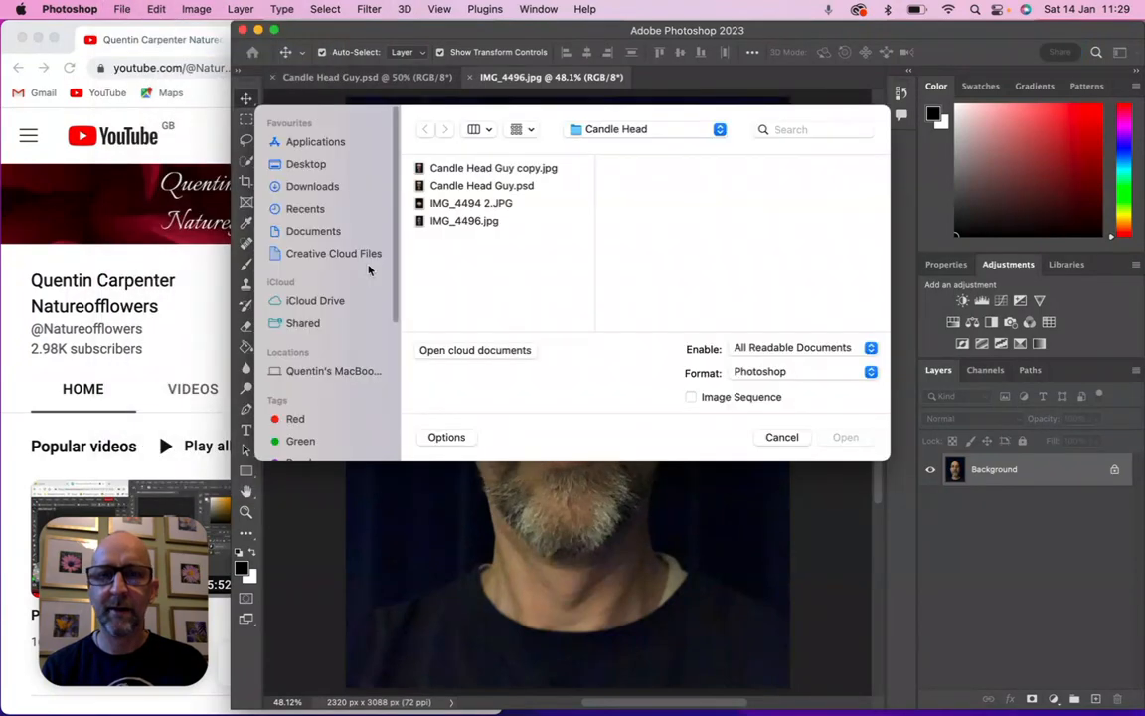
{"action": "left_click", "coordinate": [460, 204]}
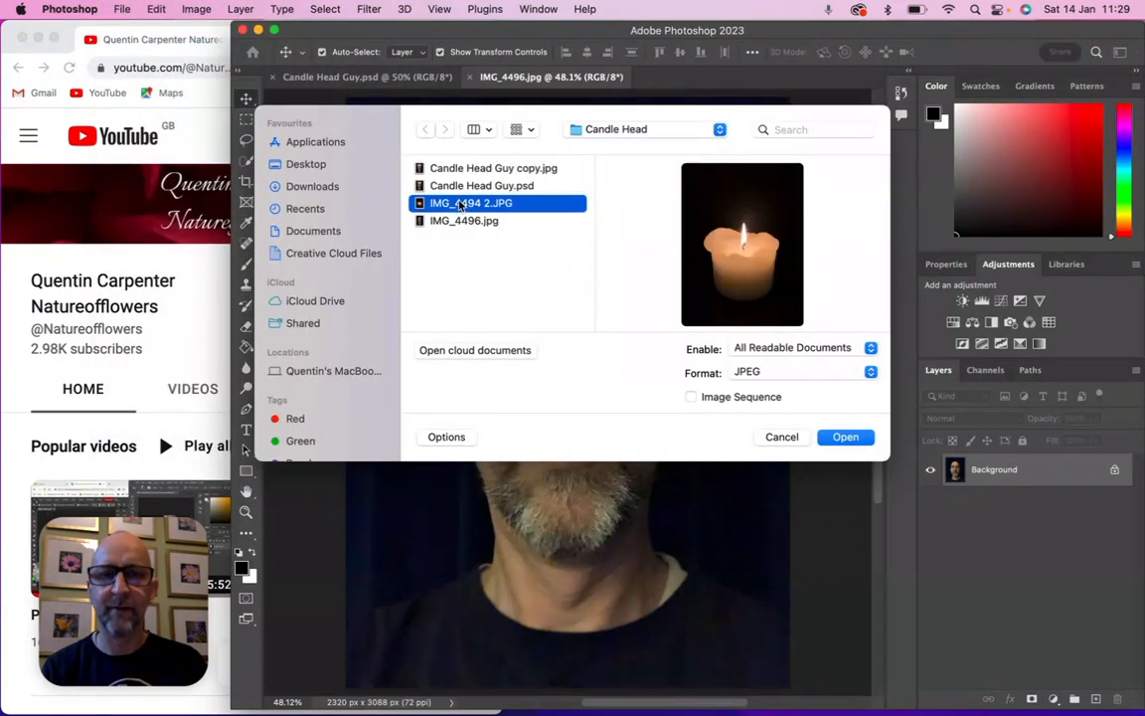
{"action": "left_click", "coordinate": [845, 436]}
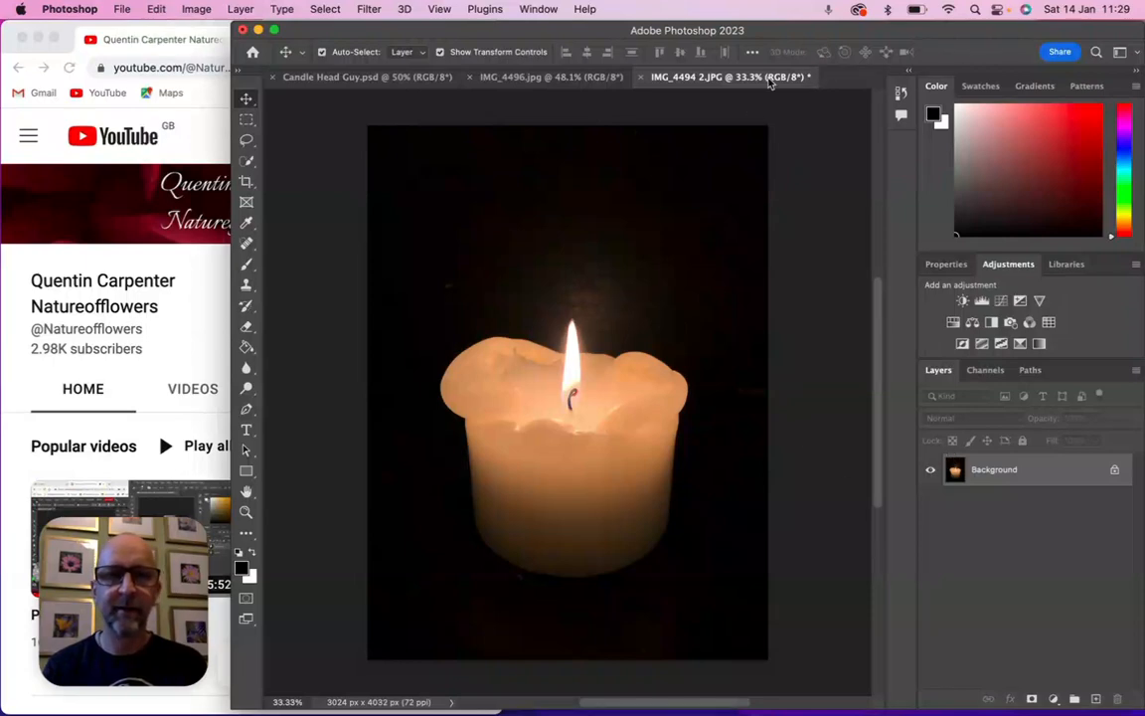
{"action": "left_click", "coordinate": [545, 77]}
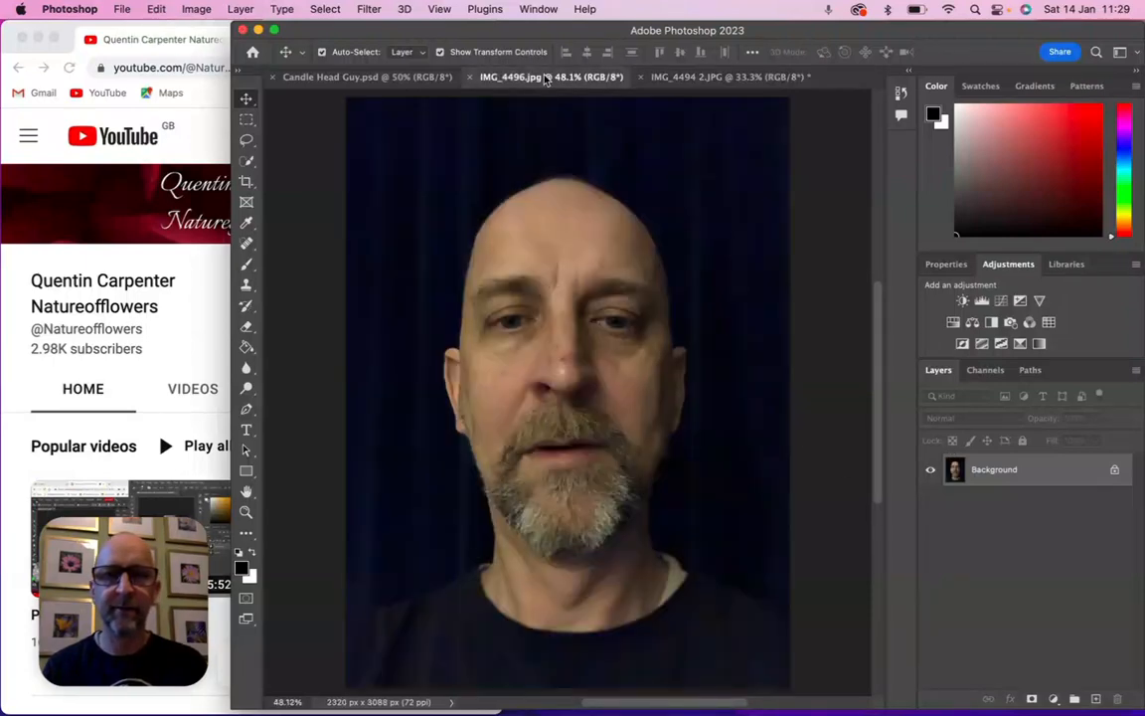
{"action": "left_click", "coordinate": [684, 78]}
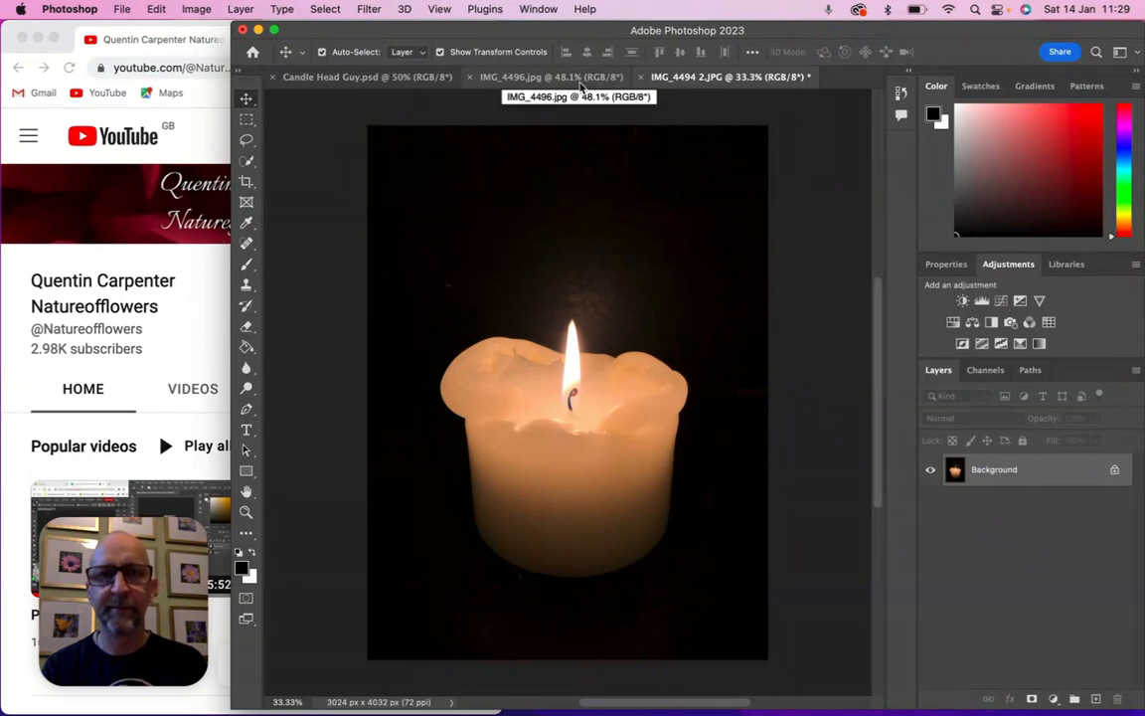
Arrange the documents 2-up horizontally and copy the candle image into the portrait document IMG_4496.jpg as a new layer
{"action": "left_click", "coordinate": [439, 10]}
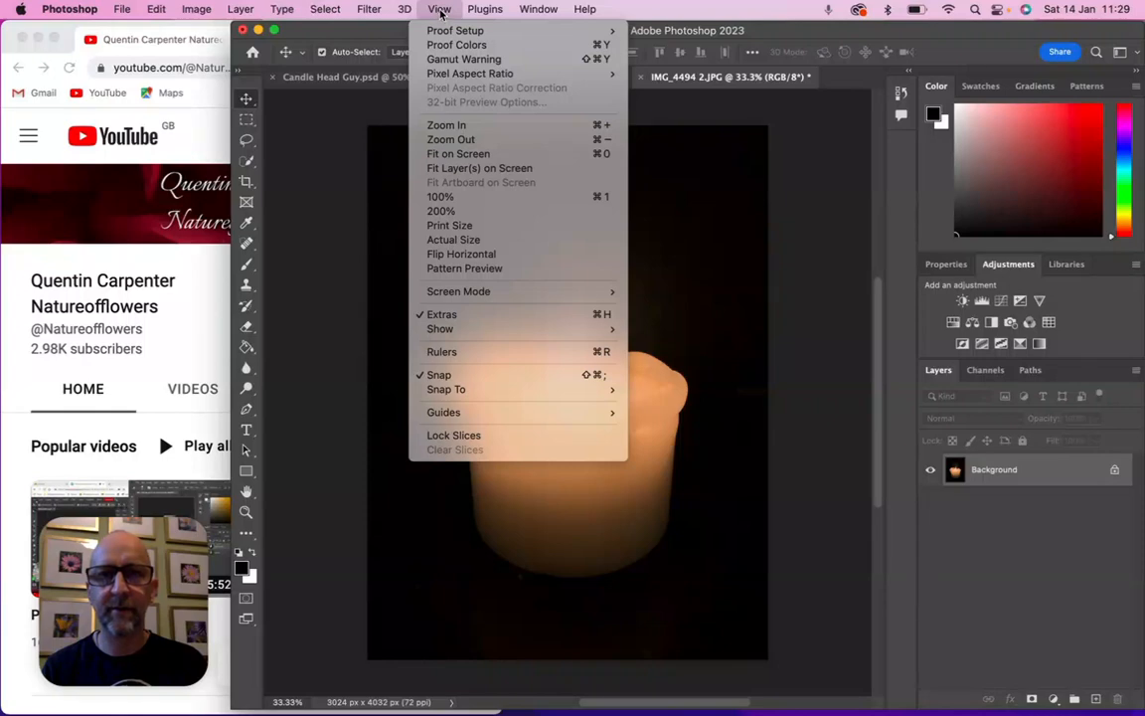
{"action": "mouse_move", "coordinate": [539, 8]}
{"action": "mouse_move", "coordinate": [544, 31]}
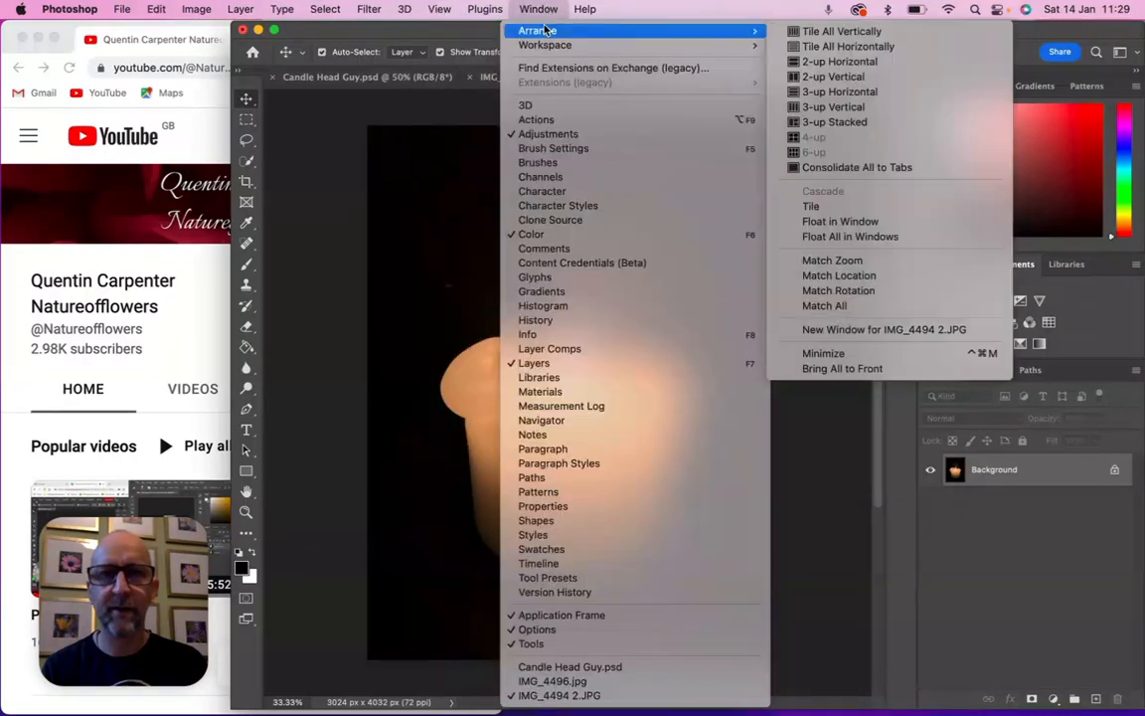
{"action": "left_click", "coordinate": [843, 62]}
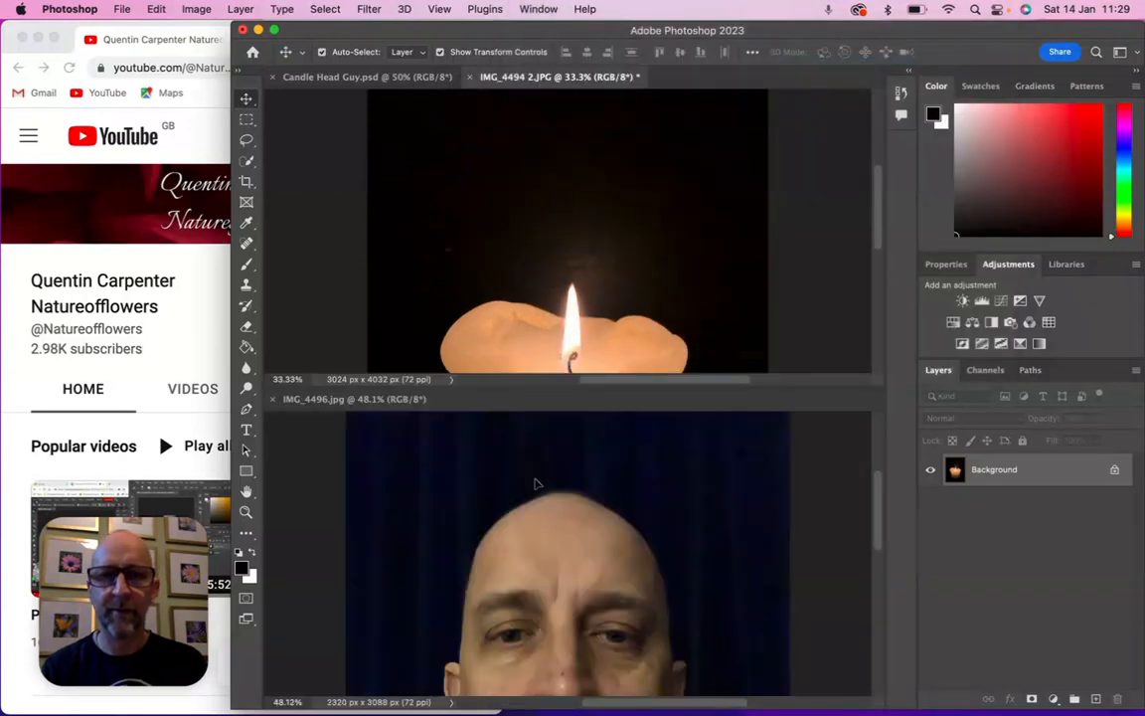
{"action": "scroll", "coordinate": [537, 497], "scroll_direction": "down", "scroll_amount": 3}
{"action": "left_click_drag", "start_coordinate": [525, 590], "coordinate": [502, 412]}
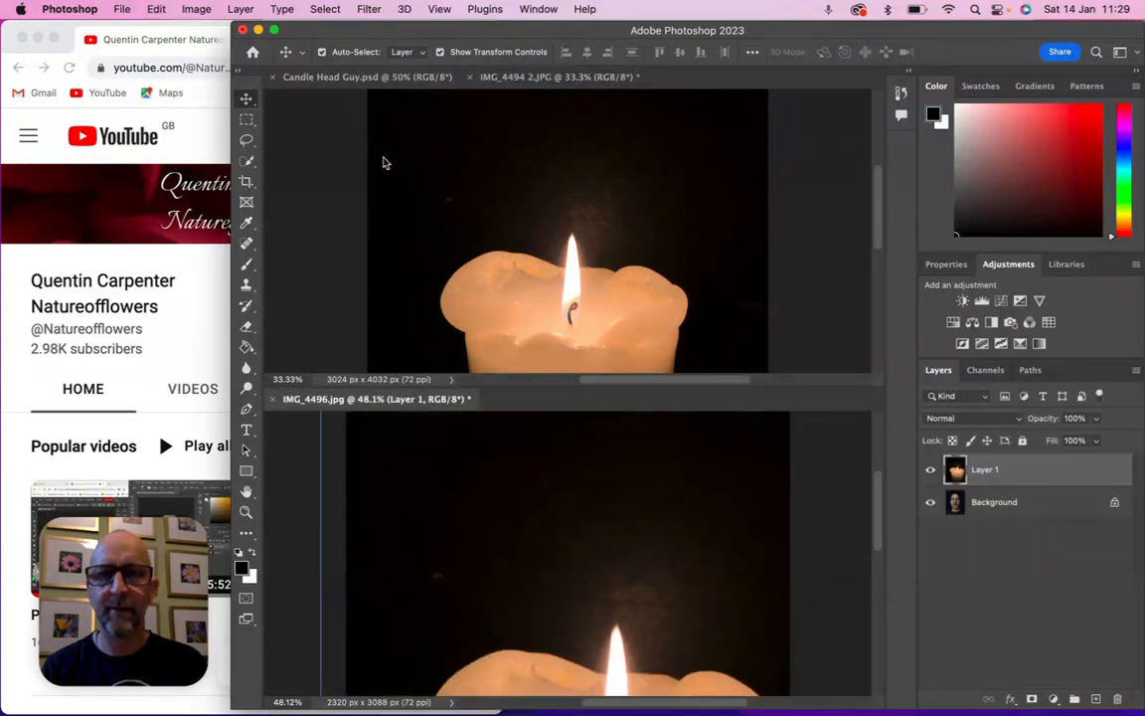
Close the candle photo IMG_4494 2.JPG and consolidate all remaining documents to tabs
{"action": "left_click", "coordinate": [471, 79]}
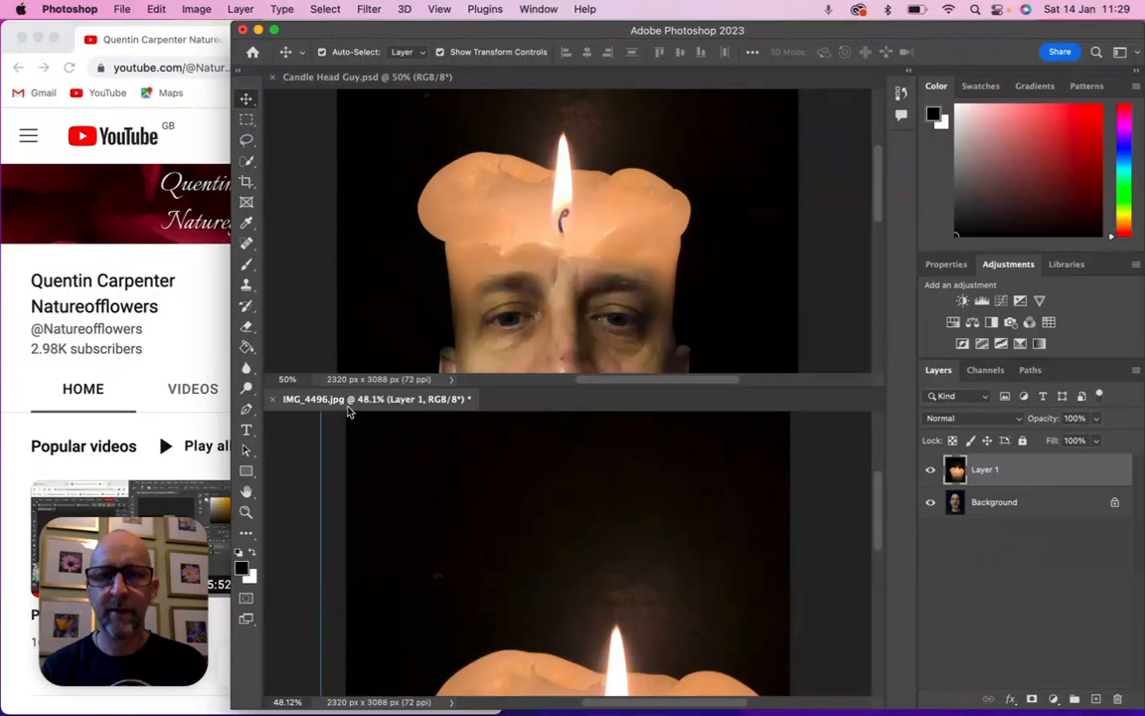
{"action": "left_click", "coordinate": [538, 9]}
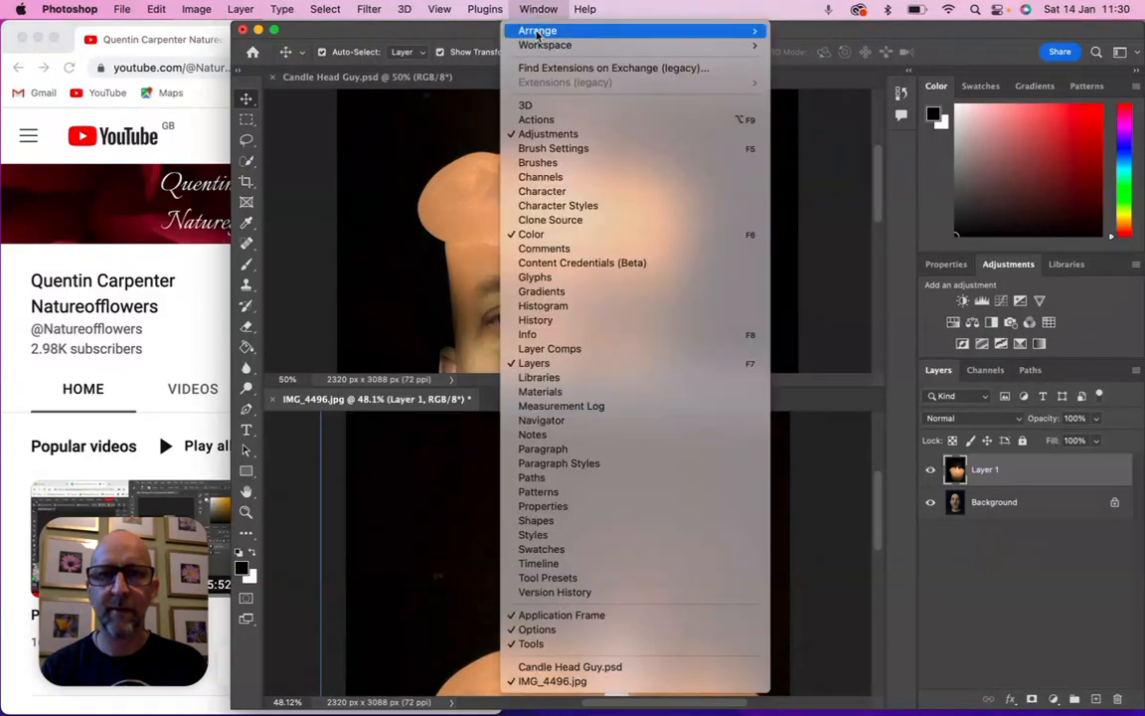
{"action": "mouse_move", "coordinate": [538, 34]}
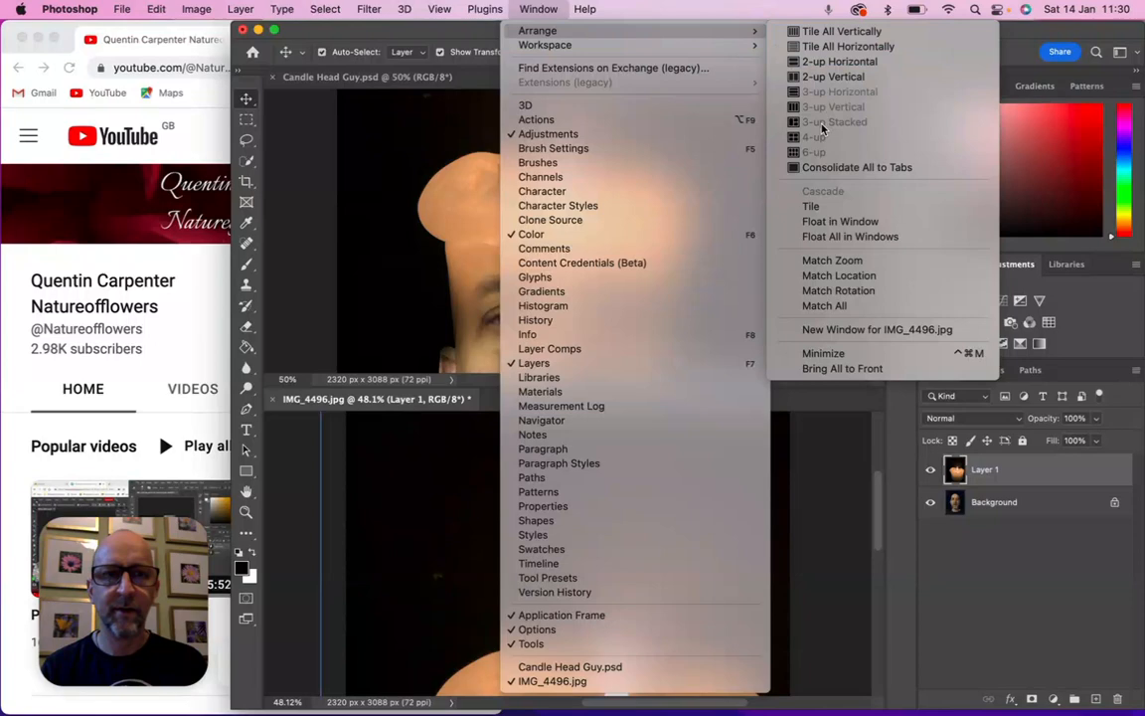
{"action": "left_click", "coordinate": [813, 168]}
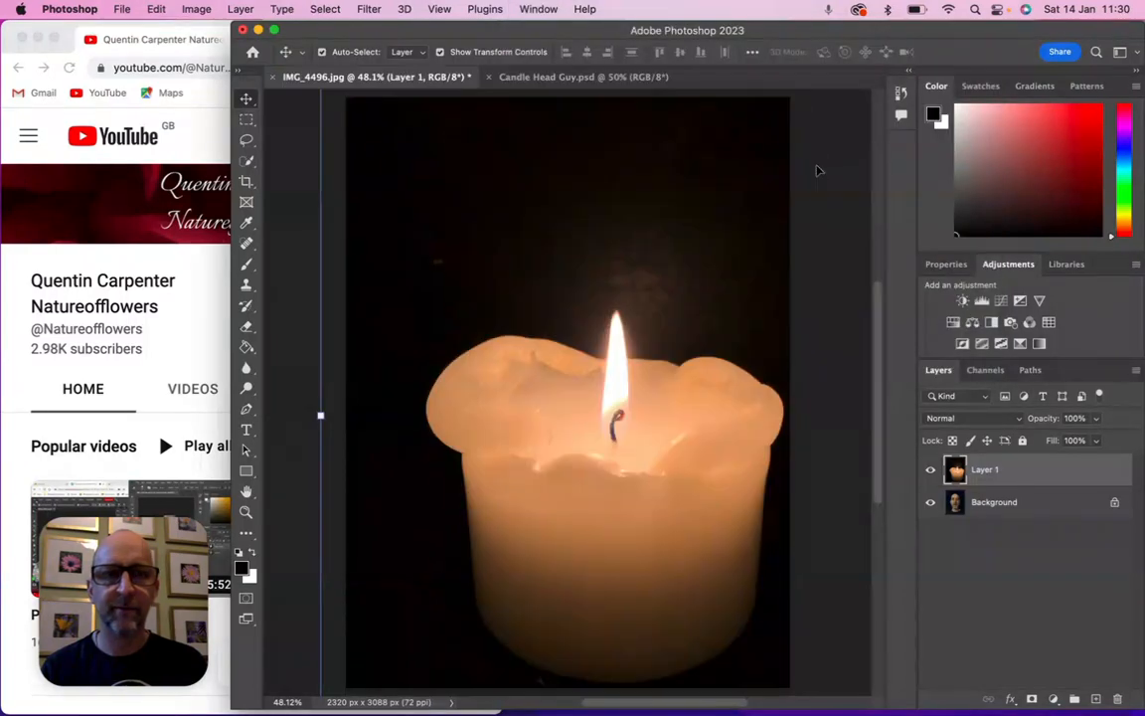
Scale the candle layer down to about 75.5% and move it back over the portrait
{"action": "left_click_drag", "start_coordinate": [419, 229], "coordinate": [523, 420]}
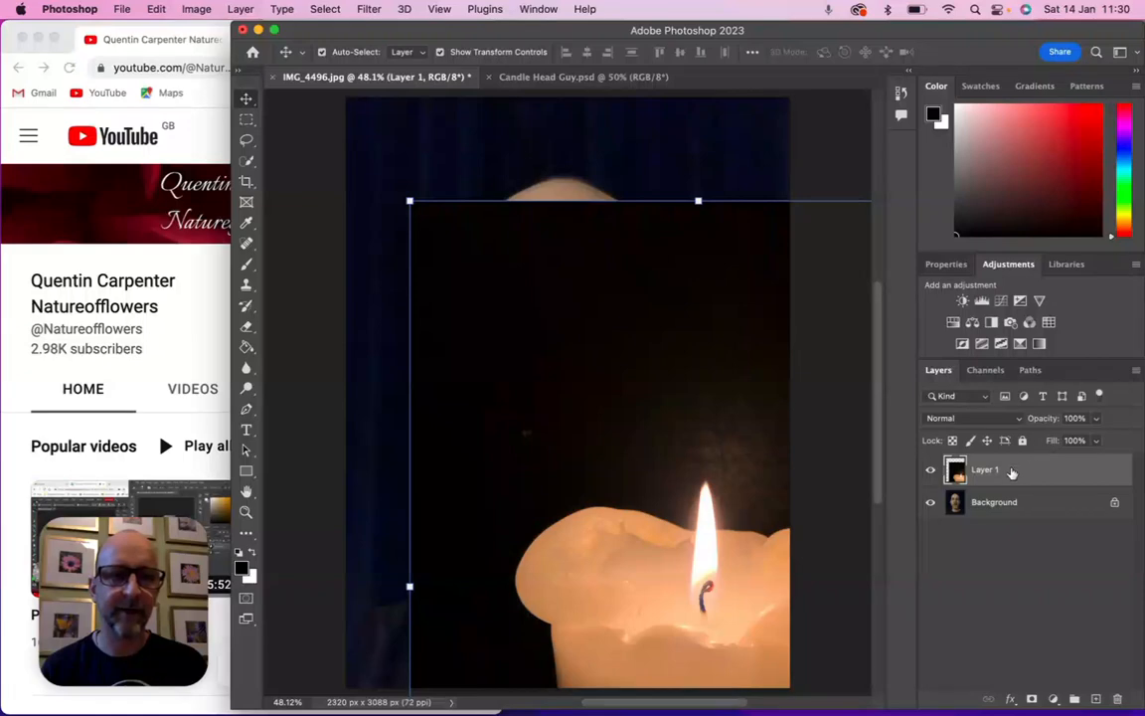
{"action": "left_click_drag", "start_coordinate": [410, 201], "coordinate": [550, 389]}
{"action": "left_click_drag", "start_coordinate": [641, 529], "coordinate": [418, 293]}
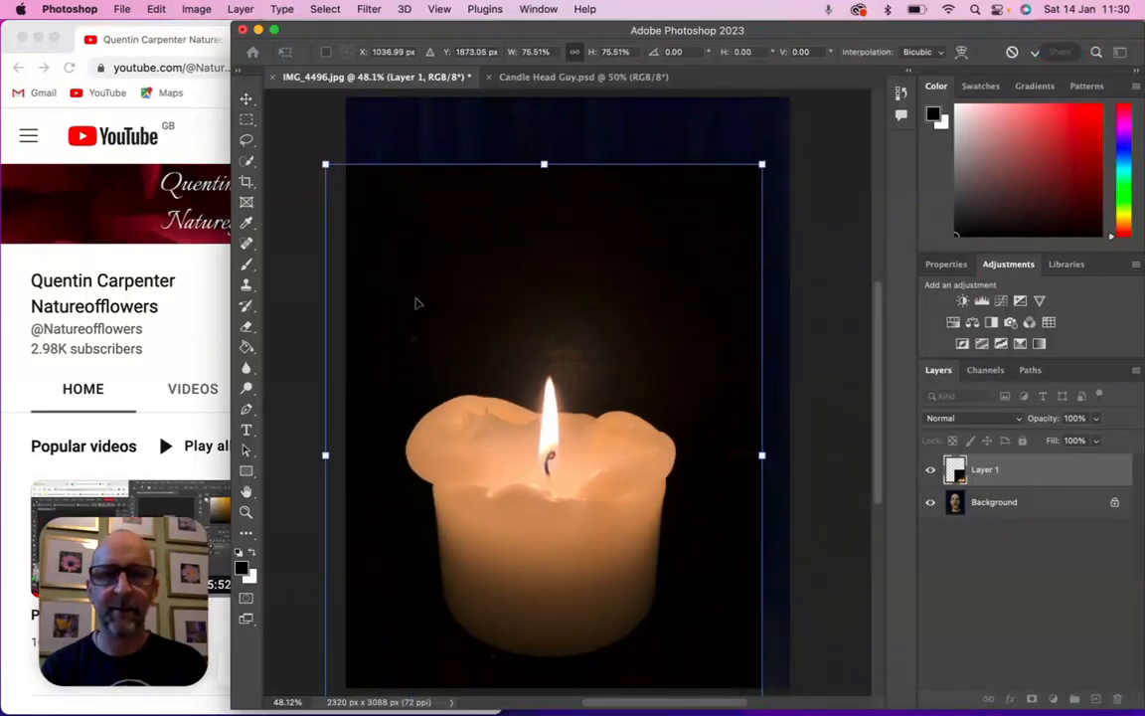
Lower the candle layer's opacity to 47% and move the candle up over the top of the man's head
{"action": "left_click", "coordinate": [1097, 418]}
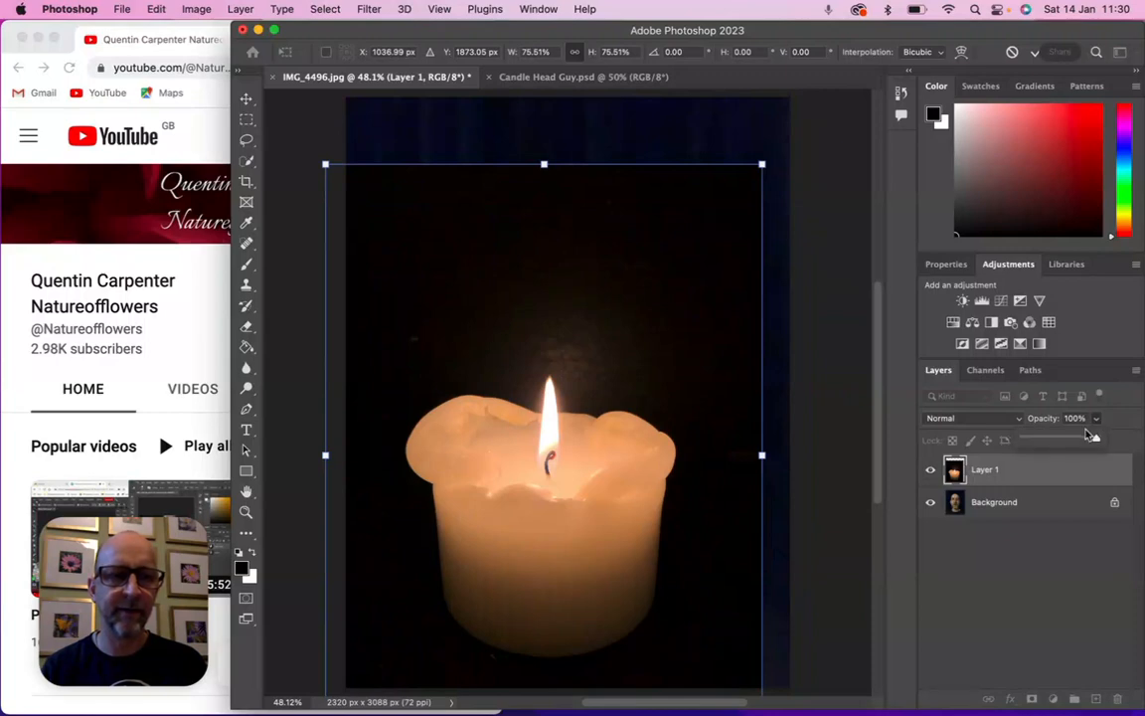
{"action": "left_click_drag", "start_coordinate": [1074, 440], "coordinate": [1058, 440]}
{"action": "left_click", "coordinate": [622, 491]}
{"action": "left_click_drag", "start_coordinate": [622, 491], "coordinate": [633, 264]}
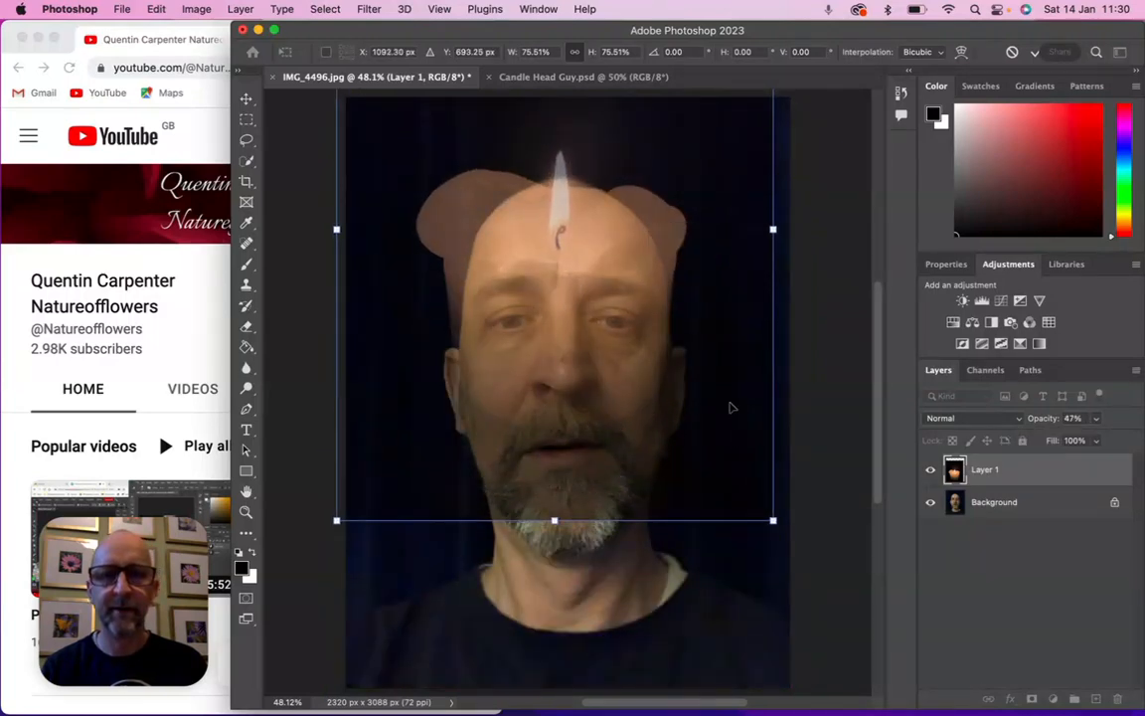
Resize the candle layer to about 73.9%, align its sides with the head's width, and apply the transform
{"action": "left_click_drag", "start_coordinate": [772, 521], "coordinate": [735, 469]}
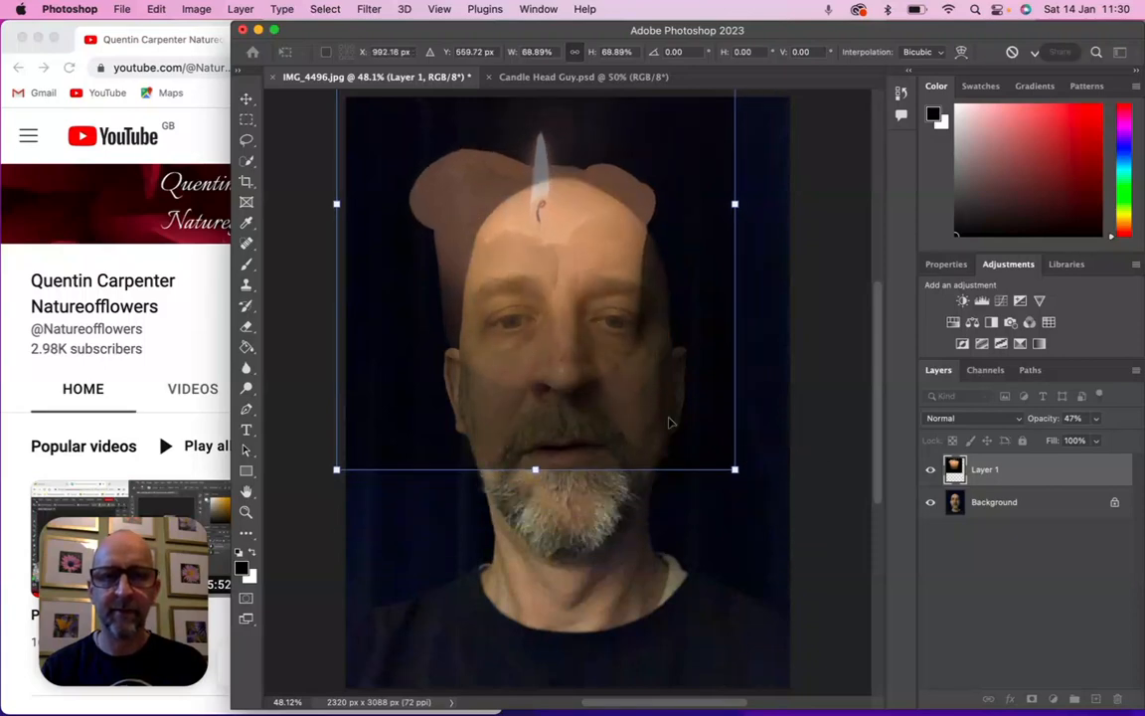
{"action": "left_click_drag", "start_coordinate": [633, 388], "coordinate": [658, 381]}
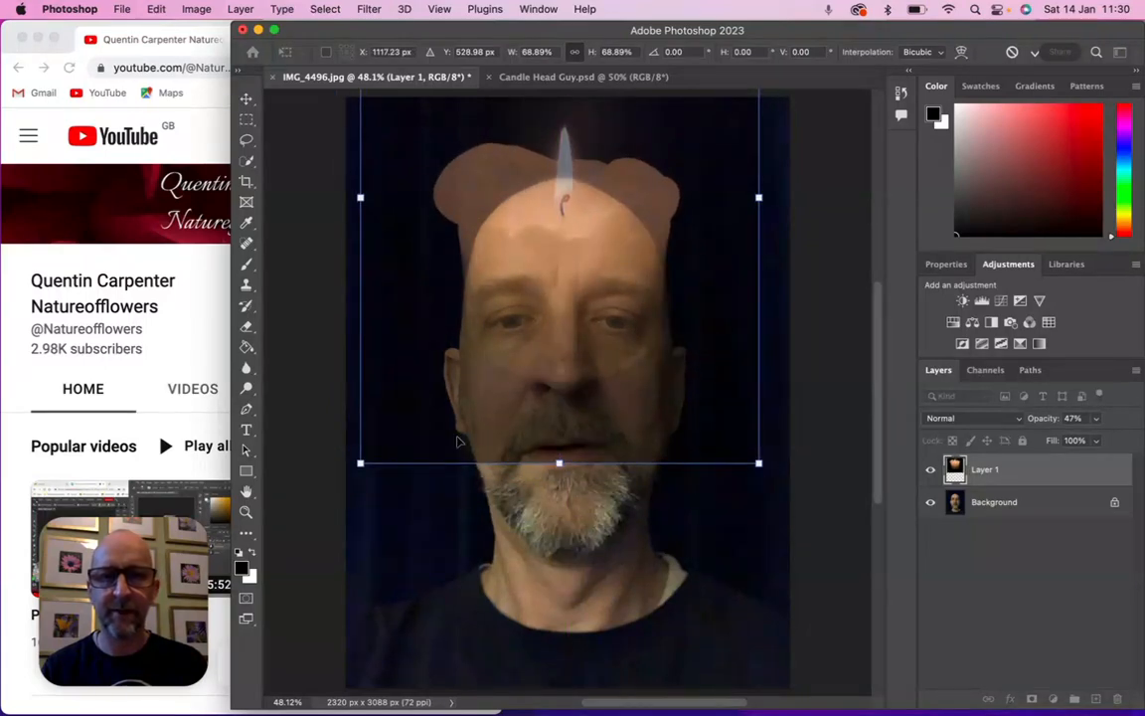
{"action": "left_click_drag", "start_coordinate": [361, 462], "coordinate": [346, 482]}
{"action": "left_click_drag", "start_coordinate": [757, 483], "coordinate": [769, 495]}
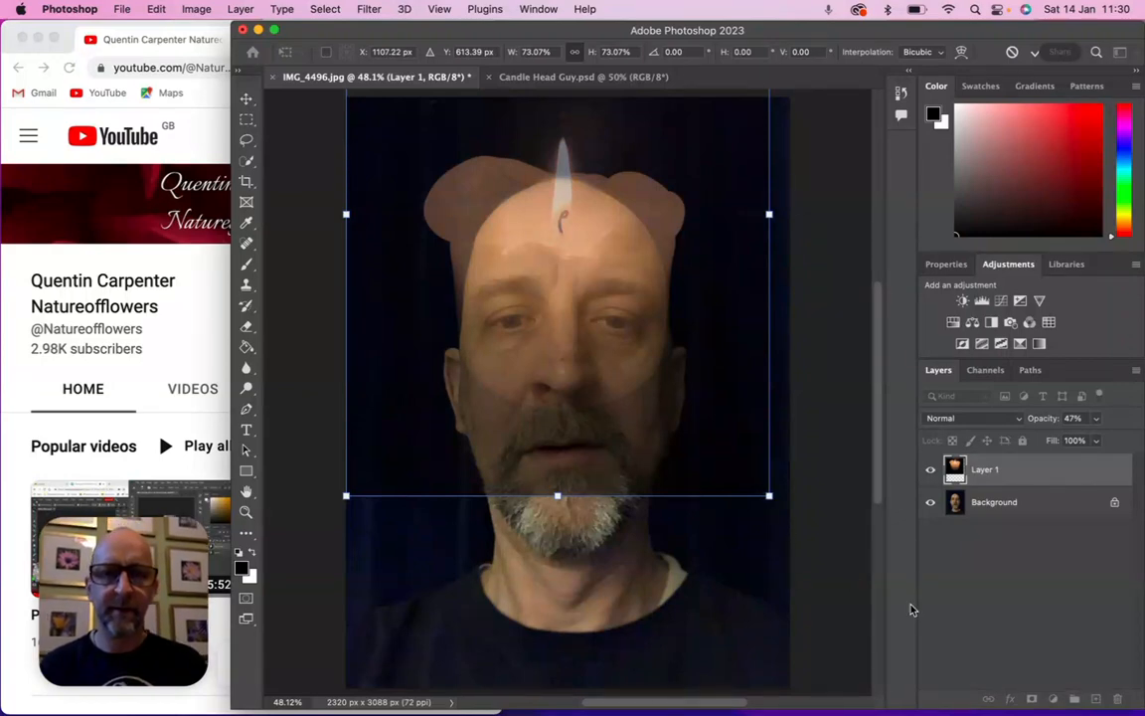
{"action": "mouse_move", "coordinate": [768, 498]}
{"action": "left_mouse_down"}
{"action": "mouse_move", "coordinate": [762, 487]}
{"action": "mouse_move", "coordinate": [776, 503]}
{"action": "left_mouse_up"}
{"action": "left_click_drag", "start_coordinate": [659, 360], "coordinate": [659, 348]}
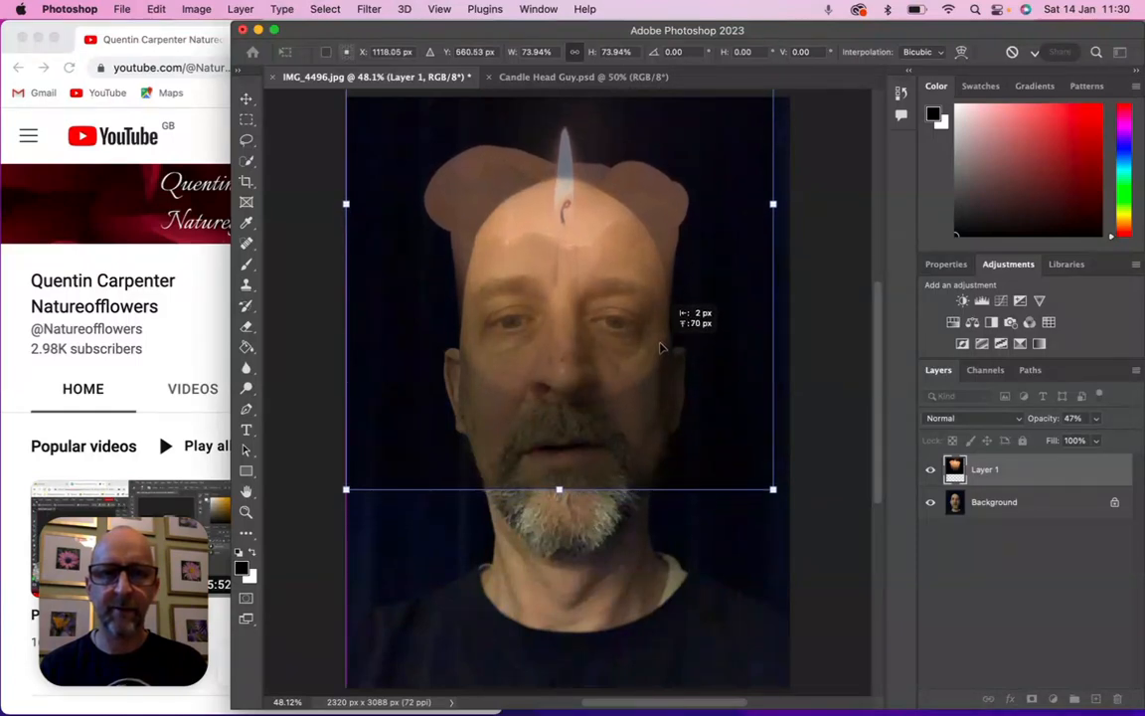
{"action": "key", "text": "Return"}
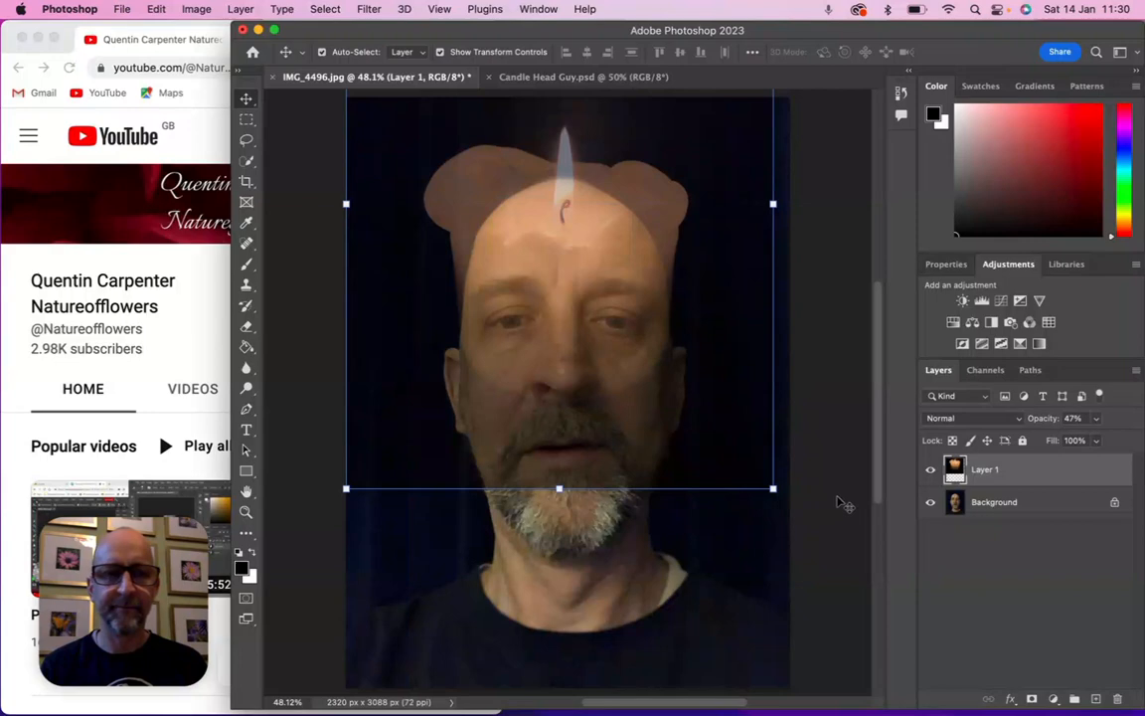
Restore the candle layer's opacity to 100% and deselect the layer
{"action": "left_click", "coordinate": [1098, 421]}
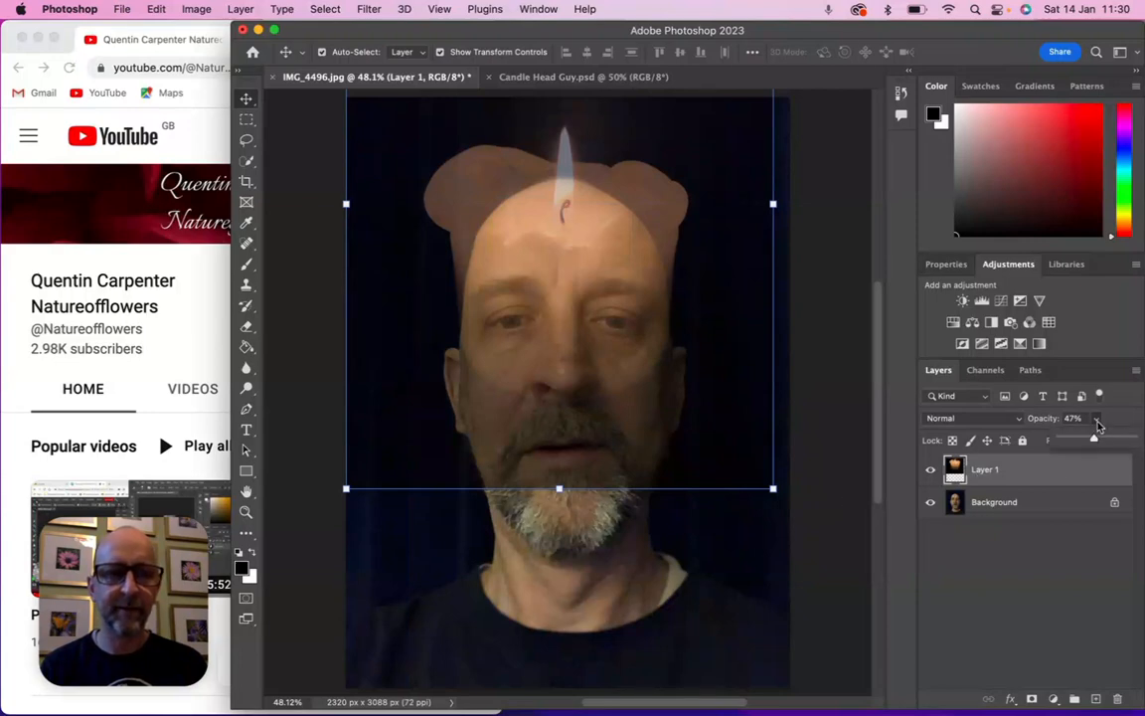
{"action": "left_click_drag", "start_coordinate": [1097, 441], "coordinate": [1138, 441]}
{"action": "left_click", "coordinate": [813, 473]}
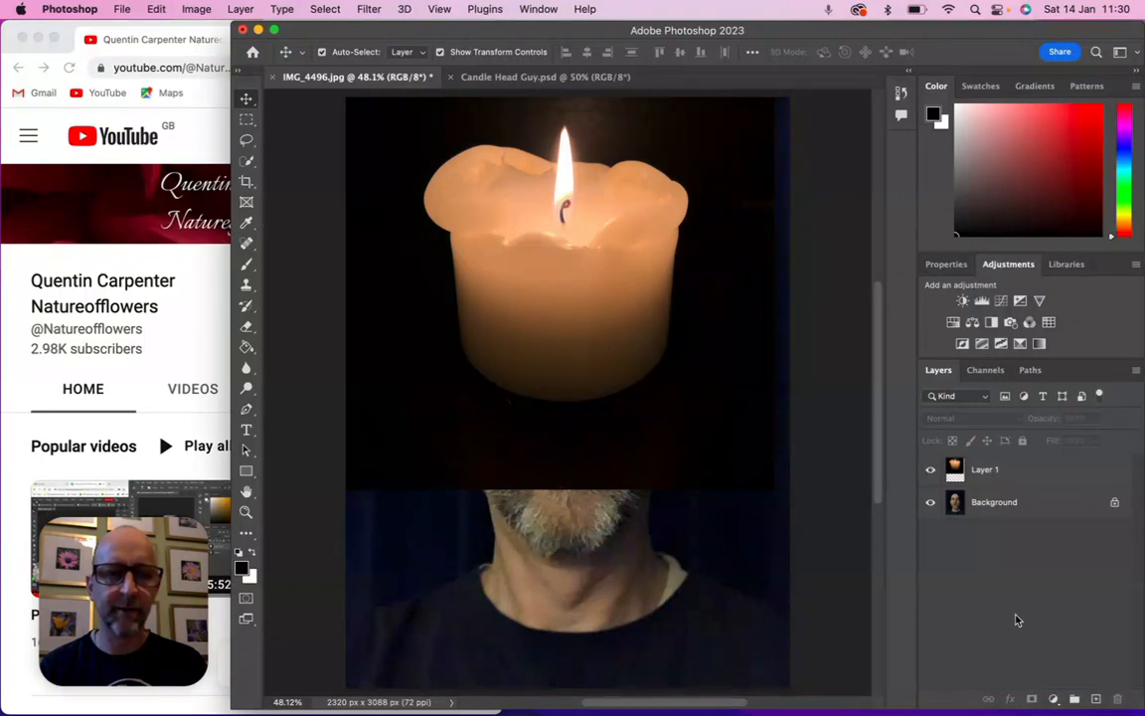
Add a white layer mask to the candle layer, Layer 1
{"action": "left_click", "coordinate": [1035, 470]}
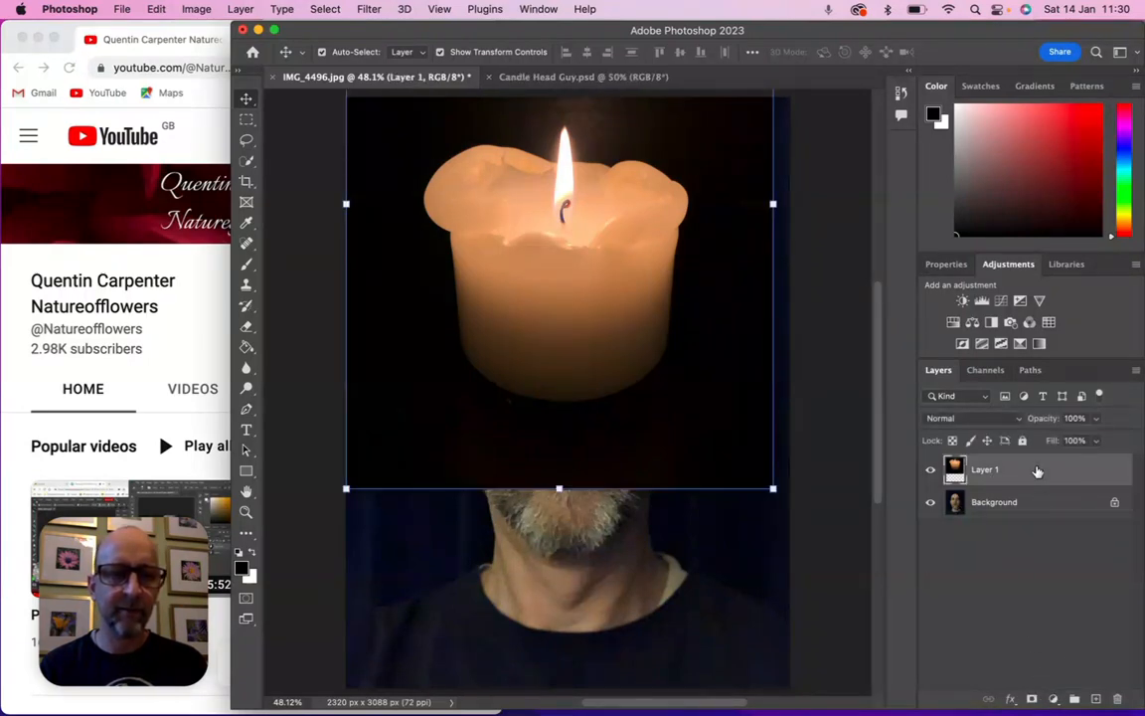
{"action": "right_click", "coordinate": [1037, 471]}
{"action": "mouse_move", "coordinate": [932, 699]}
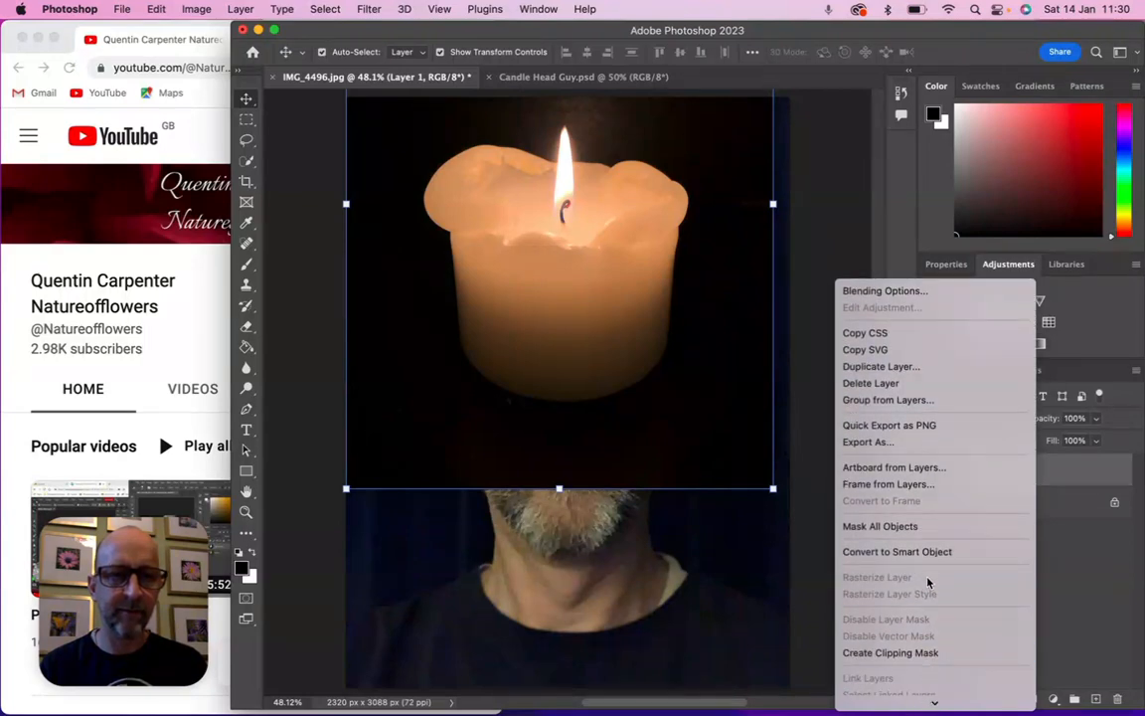
{"action": "left_click", "coordinate": [1089, 550]}
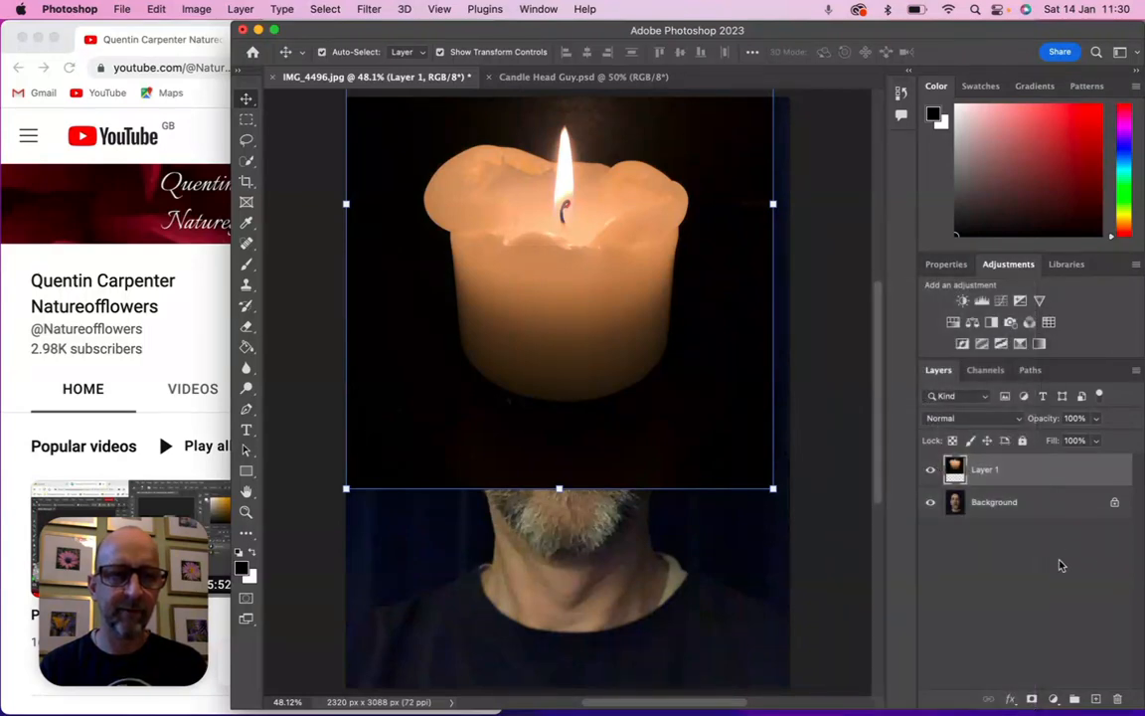
{"action": "left_click", "coordinate": [1032, 700]}
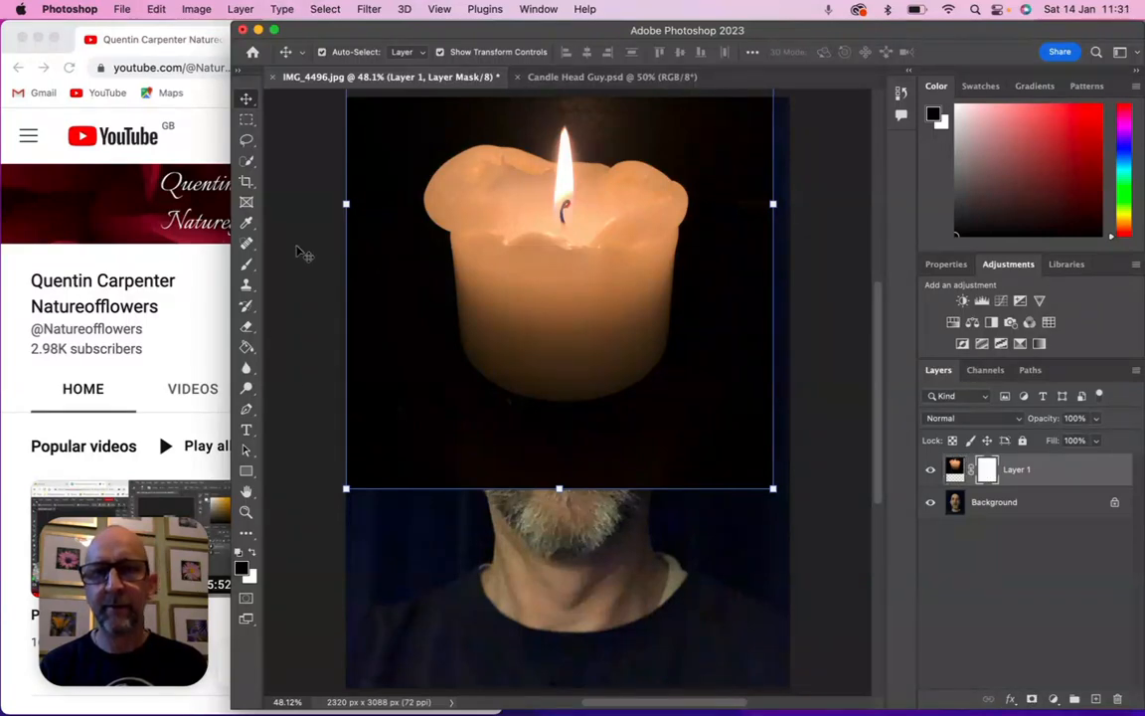
Paint black on the candle's mask with a 1760 px brush at 0% hardness to reveal the face below the candle top
{"action": "left_click", "coordinate": [248, 266]}
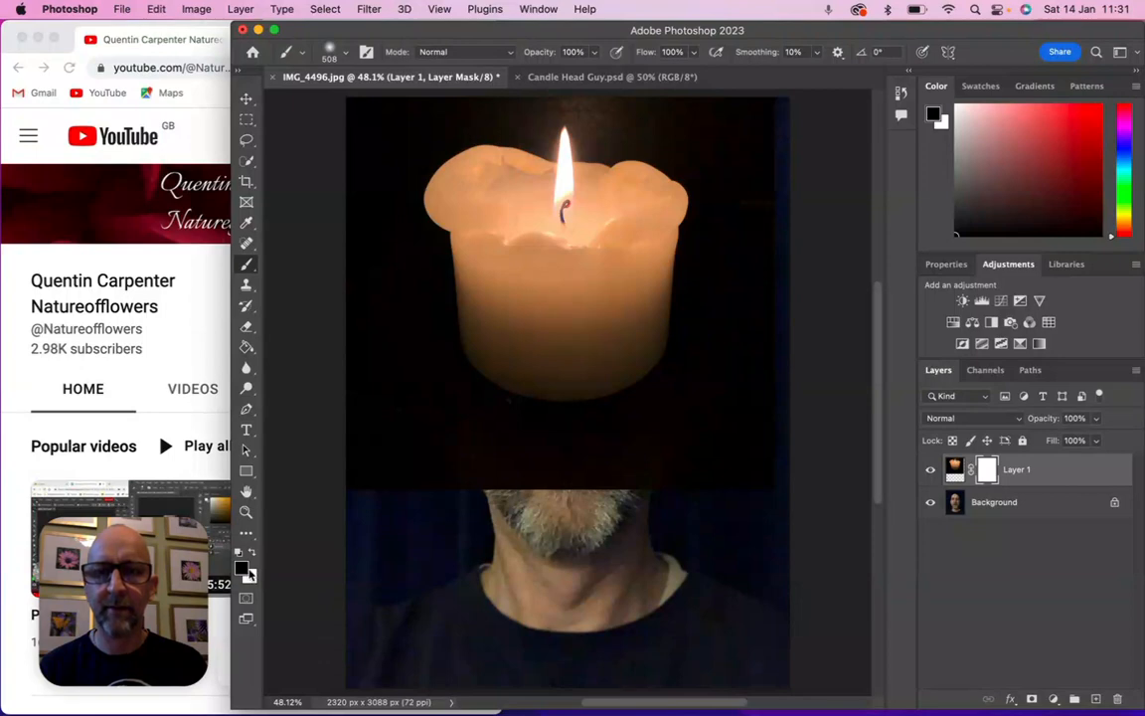
{"action": "left_click", "coordinate": [347, 52]}
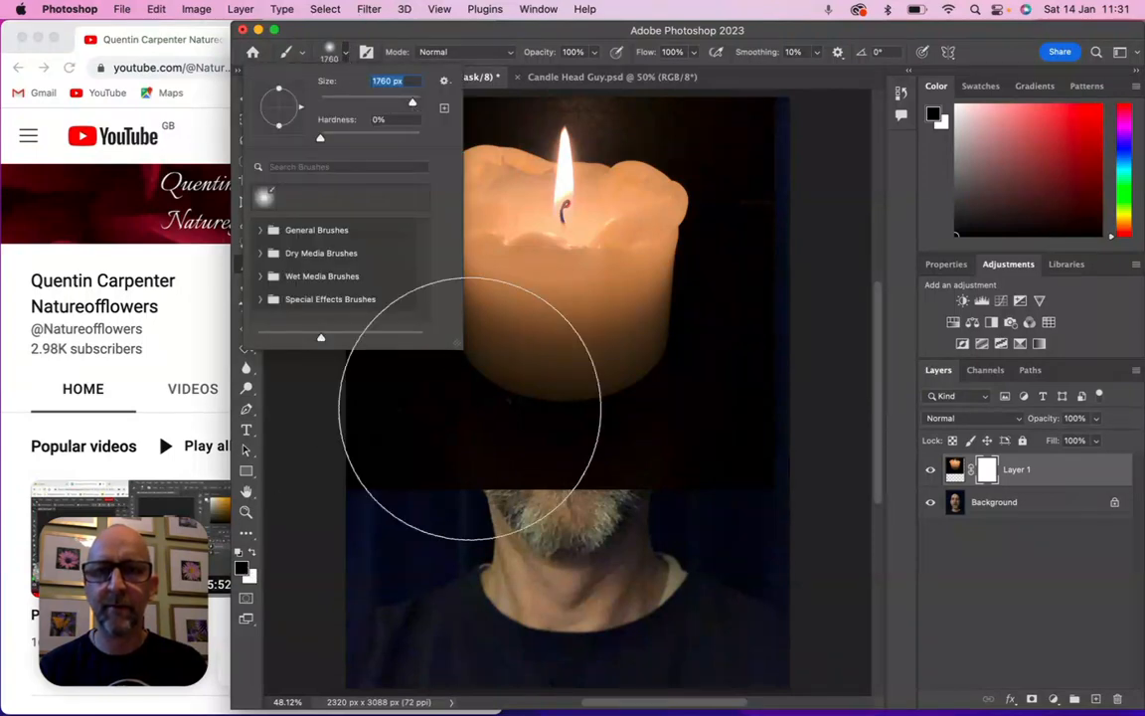
{"action": "left_click", "coordinate": [633, 493]}
{"action": "mouse_move", "coordinate": [639, 491]}
{"action": "left_mouse_down"}
{"action": "mouse_move", "coordinate": [414, 500]}
{"action": "mouse_move", "coordinate": [796, 471]}
{"action": "mouse_move", "coordinate": [424, 504]}
{"action": "mouse_move", "coordinate": [727, 505]}
{"action": "mouse_move", "coordinate": [410, 501]}
{"action": "mouse_move", "coordinate": [794, 475]}
{"action": "mouse_move", "coordinate": [437, 470]}
{"action": "mouse_move", "coordinate": [715, 524]}
{"action": "left_mouse_up"}
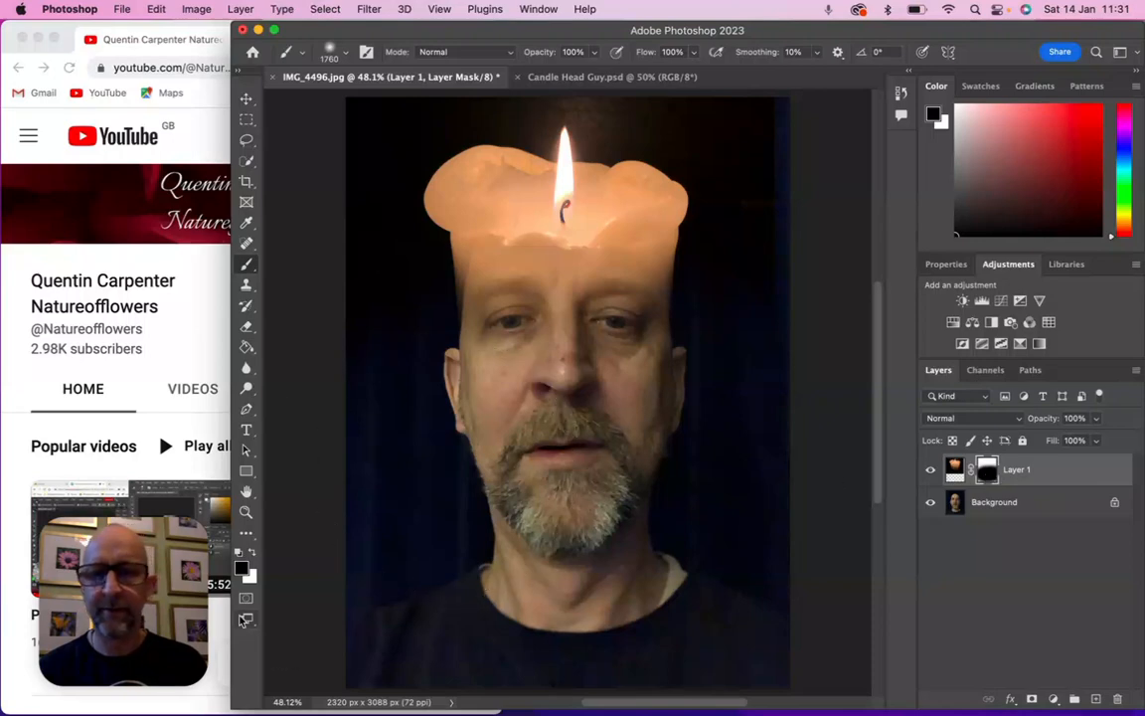
Switch the foreground colour to white and set the brush size to 100 px
{"action": "left_click", "coordinate": [253, 556]}
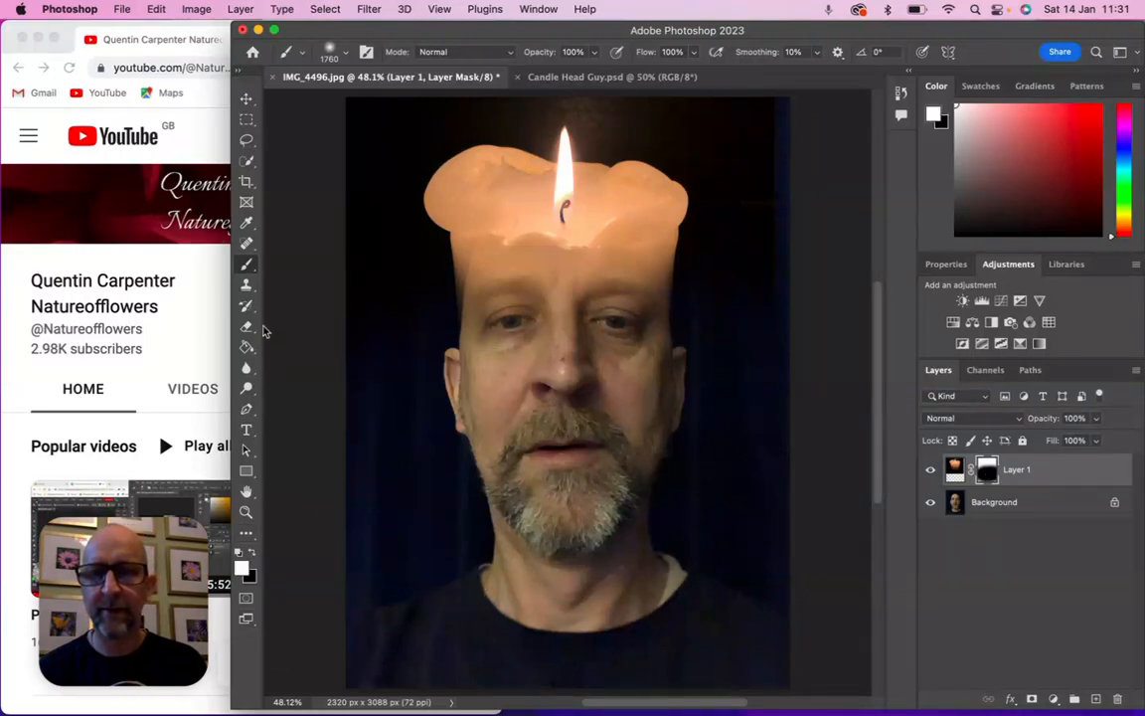
{"action": "left_click", "coordinate": [346, 53]}
{"action": "type", "text": "100"}
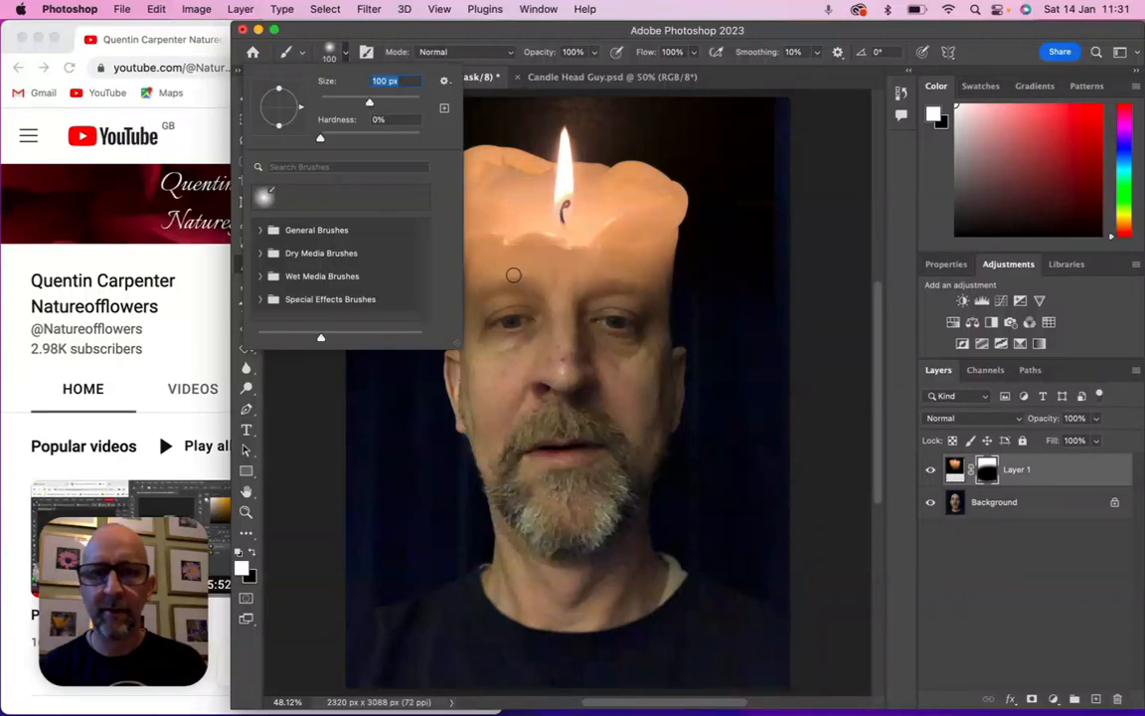
{"action": "key", "text": "Return"}
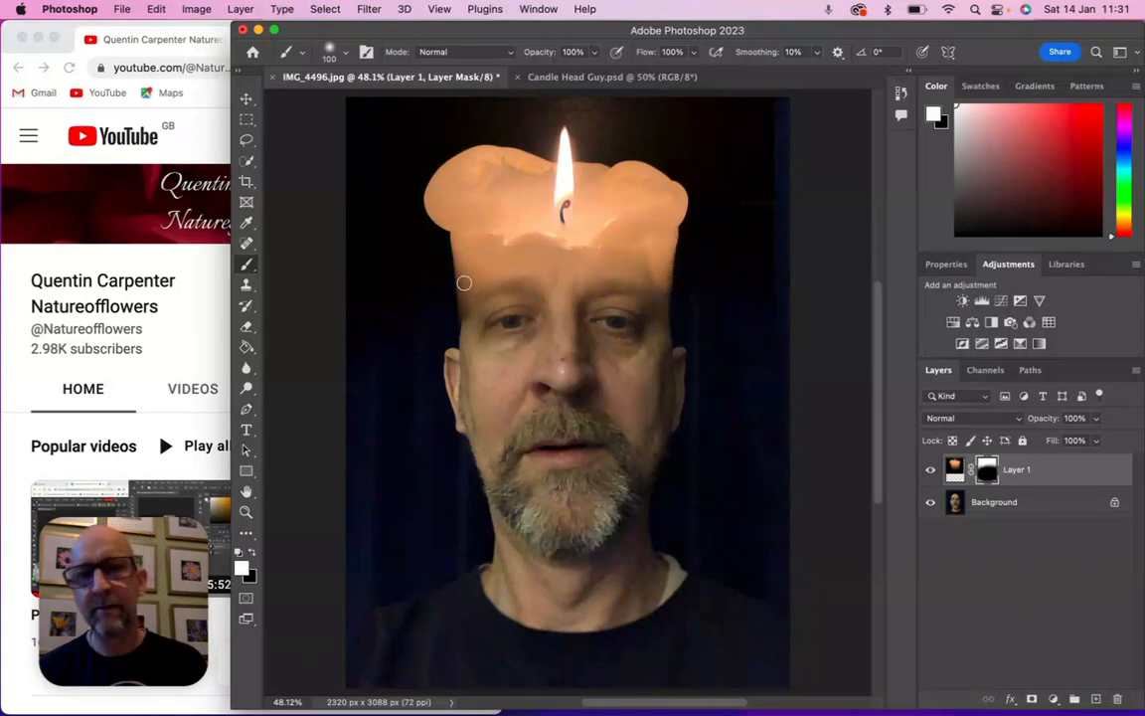
Paint black on the candle layer's mask with a 185 px brush over the eyebrows and lower forehead to reveal the face
{"action": "left_click", "coordinate": [345, 54]}
{"action": "left_click_drag", "start_coordinate": [377, 105], "coordinate": [390, 103]}
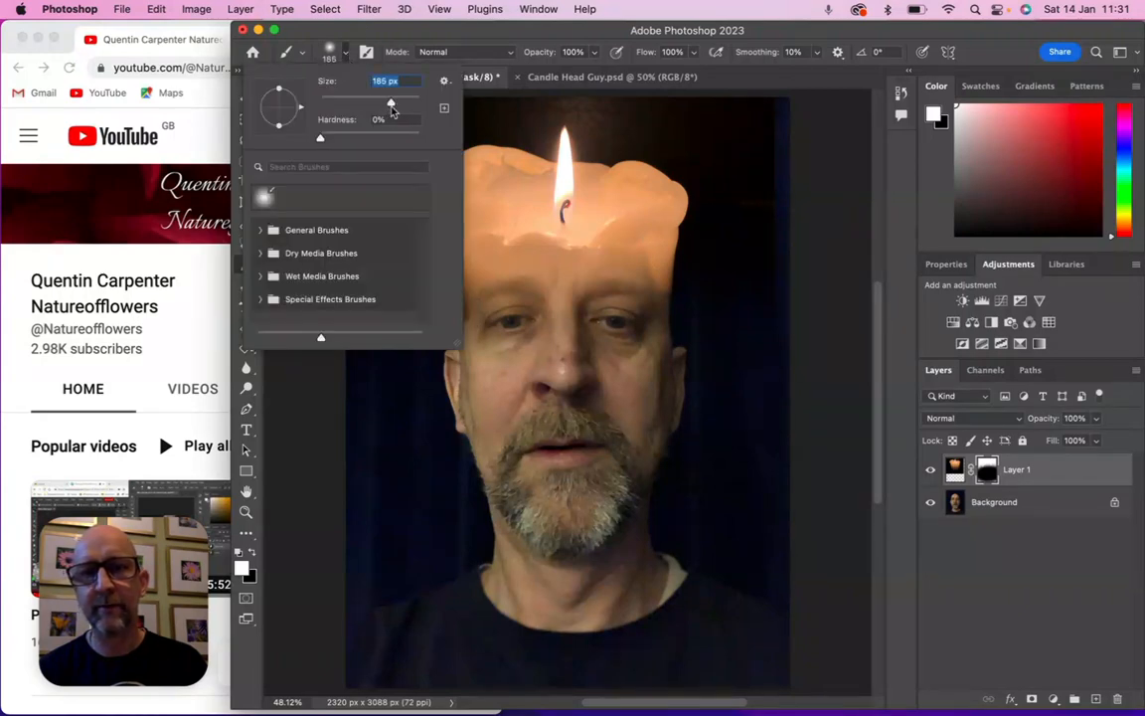
{"action": "key", "text": "Return"}
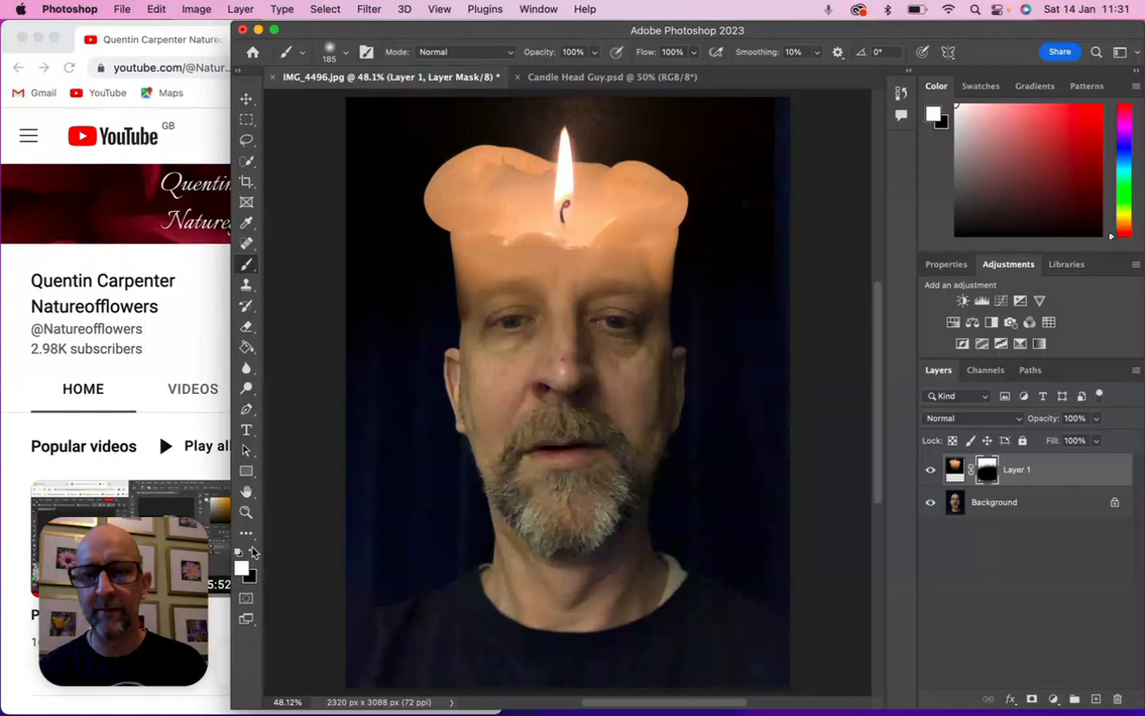
{"action": "left_click", "coordinate": [252, 552]}
{"action": "mouse_move", "coordinate": [482, 314]}
{"action": "left_mouse_down"}
{"action": "mouse_move", "coordinate": [527, 288]}
{"action": "mouse_move", "coordinate": [511, 290]}
{"action": "mouse_move", "coordinate": [612, 292]}
{"action": "mouse_move", "coordinate": [586, 309]}
{"action": "mouse_move", "coordinate": [614, 287]}
{"action": "mouse_move", "coordinate": [604, 290]}
{"action": "mouse_move", "coordinate": [640, 291]}
{"action": "mouse_move", "coordinate": [581, 300]}
{"action": "mouse_move", "coordinate": [555, 286]}
{"action": "left_mouse_up"}
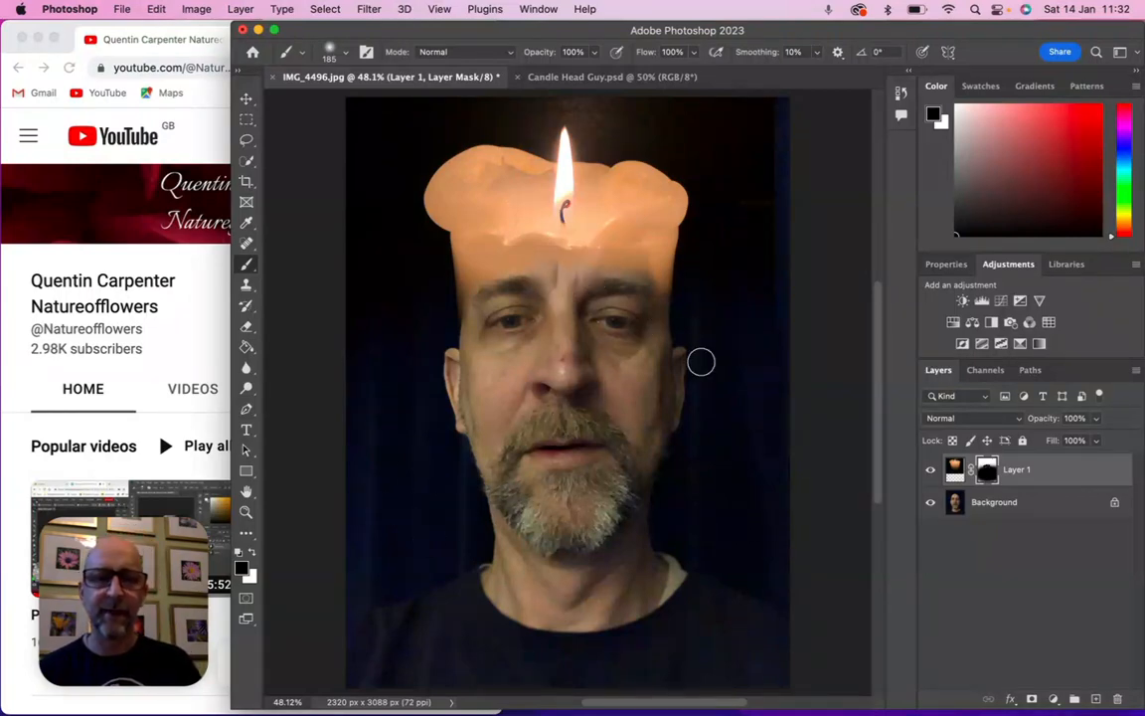
Unlock the Background portrait layer and mask out its backdrop using a Select Subject selection
{"action": "left_click", "coordinate": [985, 509]}
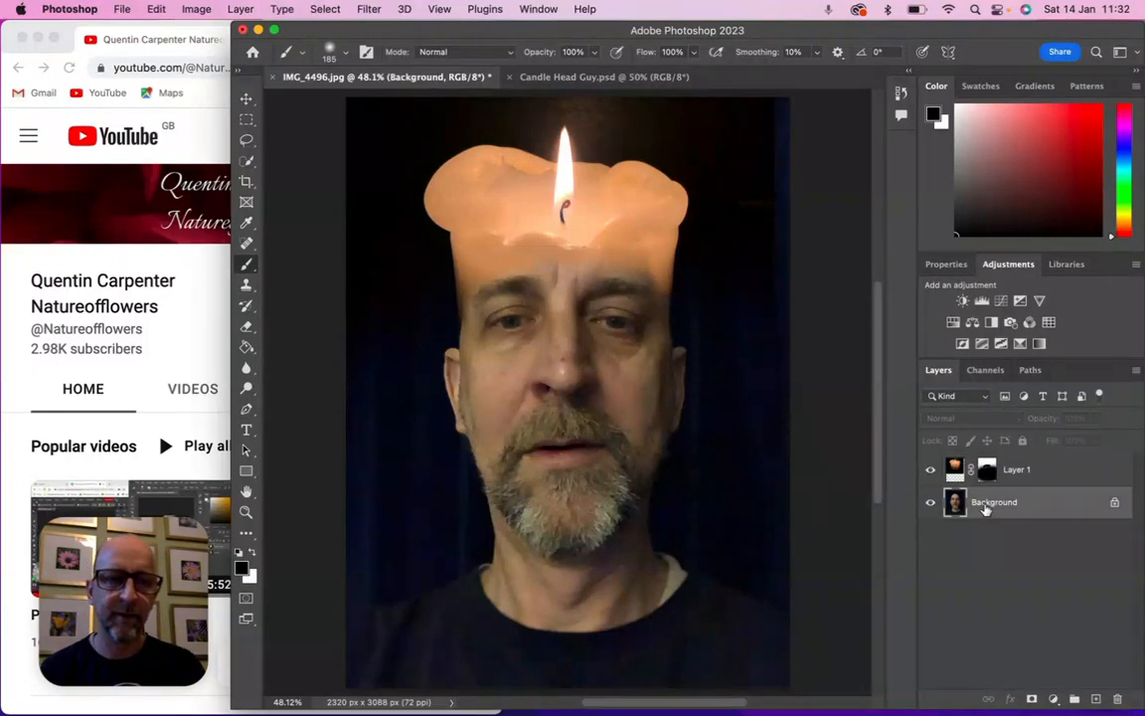
{"action": "left_click", "coordinate": [1116, 504]}
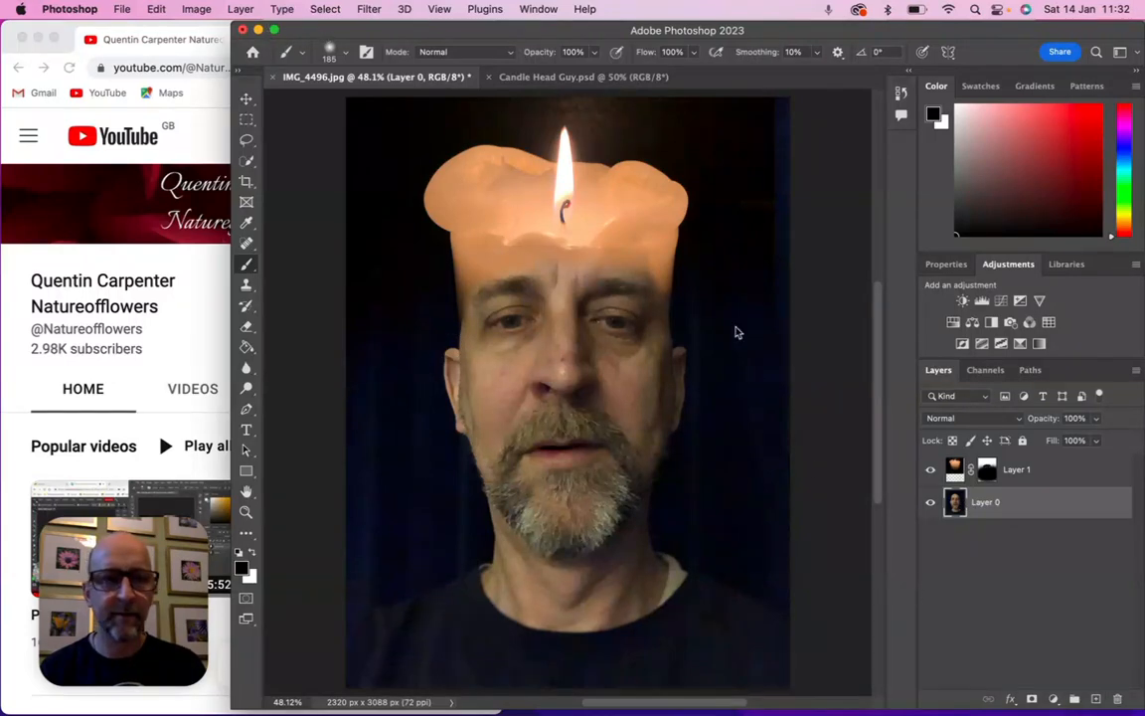
{"action": "left_click", "coordinate": [326, 10]}
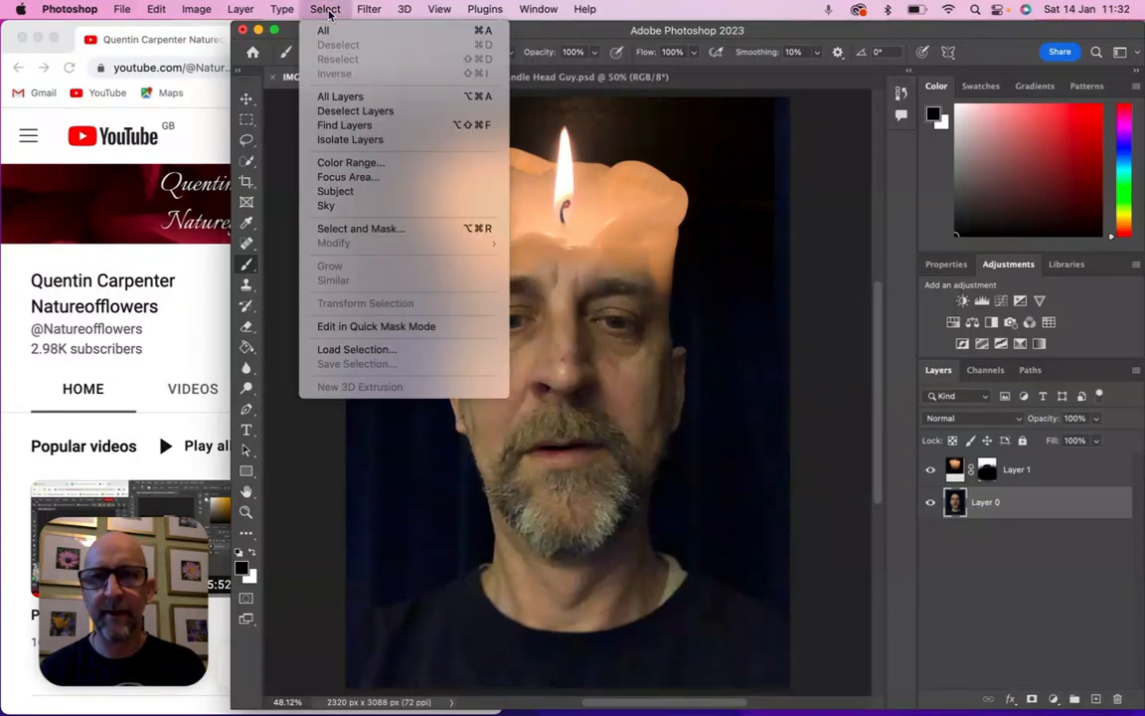
{"action": "left_click", "coordinate": [361, 196]}
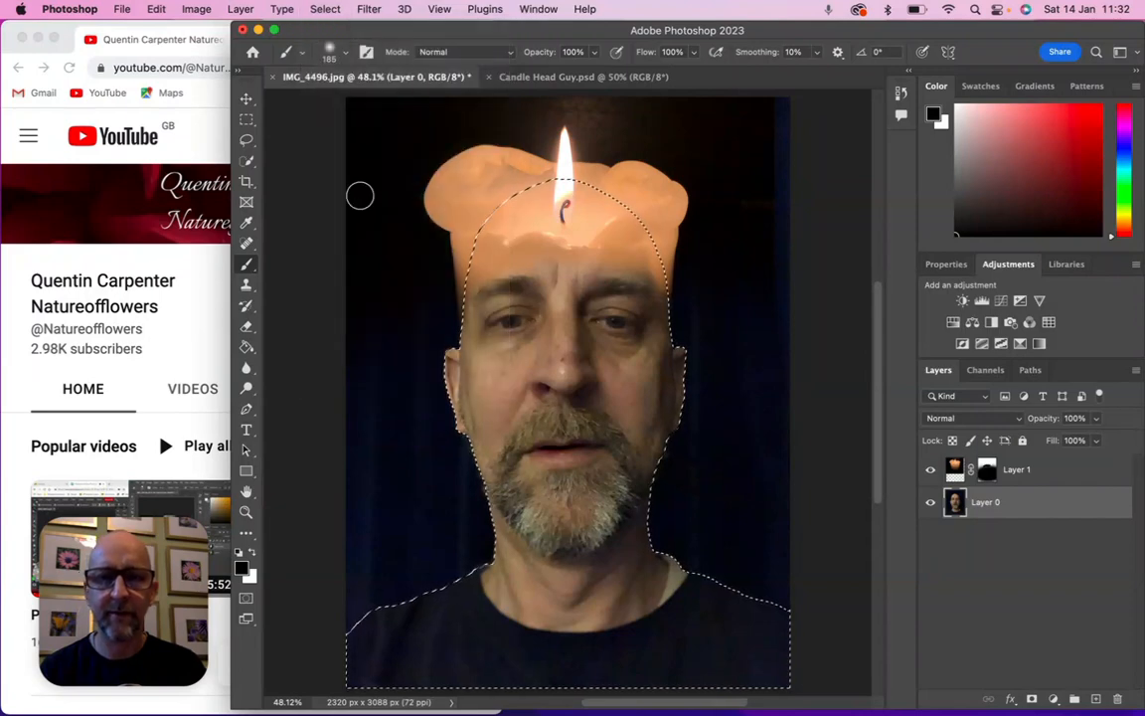
{"action": "left_click", "coordinate": [1031, 699]}
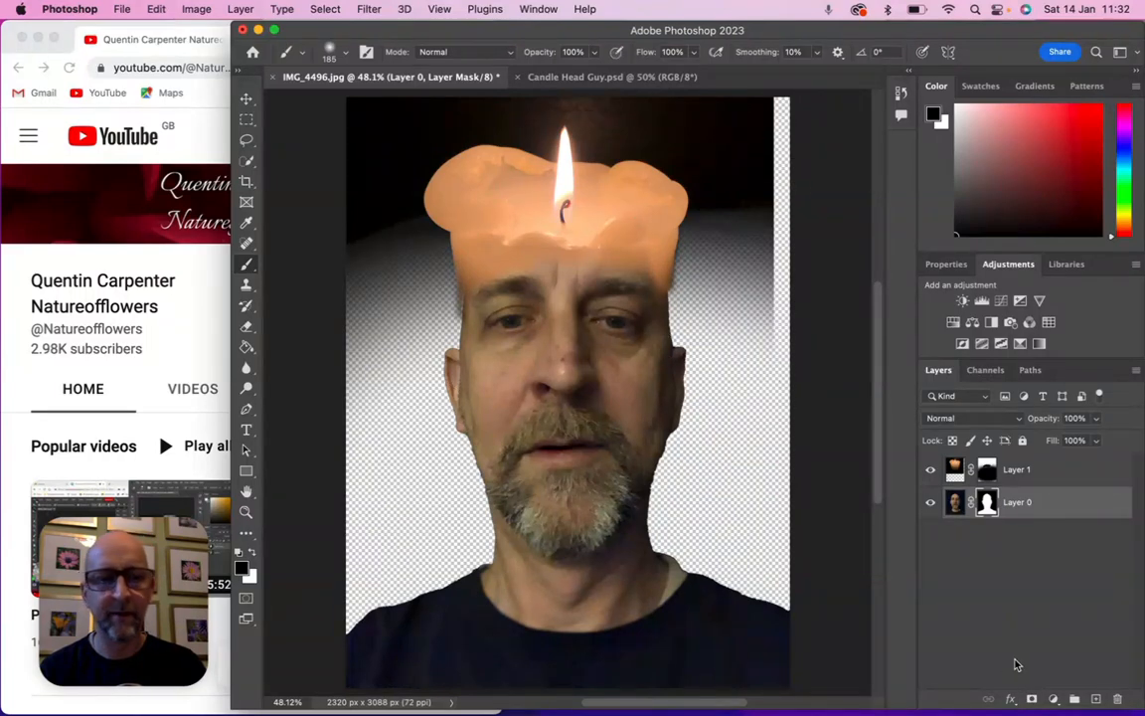
Fill a new layer placed beneath the portrait with black using the Paint Bucket, and select Layer 0
{"action": "left_click", "coordinate": [1096, 699]}
{"action": "left_click_drag", "start_coordinate": [1027, 503], "coordinate": [1030, 545]}
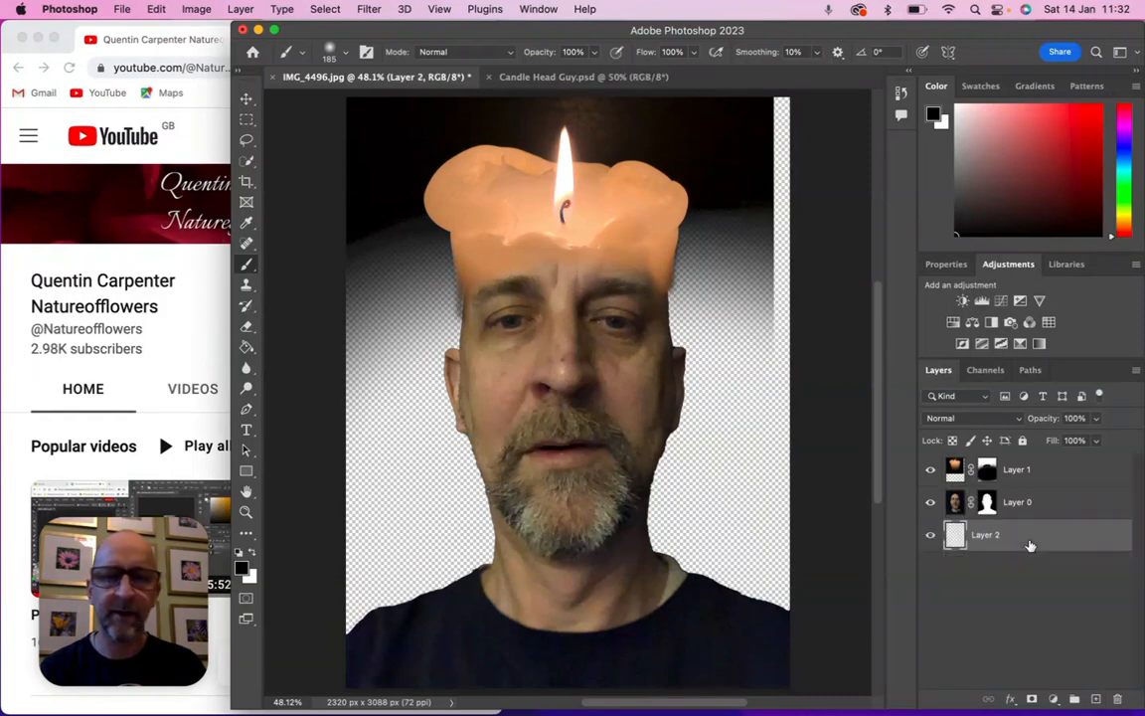
{"action": "mouse_move", "coordinate": [251, 346]}
{"action": "left_mouse_down"}
{"action": "mouse_move", "coordinate": [306, 347]}
{"action": "mouse_move", "coordinate": [260, 348]}
{"action": "mouse_move", "coordinate": [290, 361]}
{"action": "left_mouse_up"}
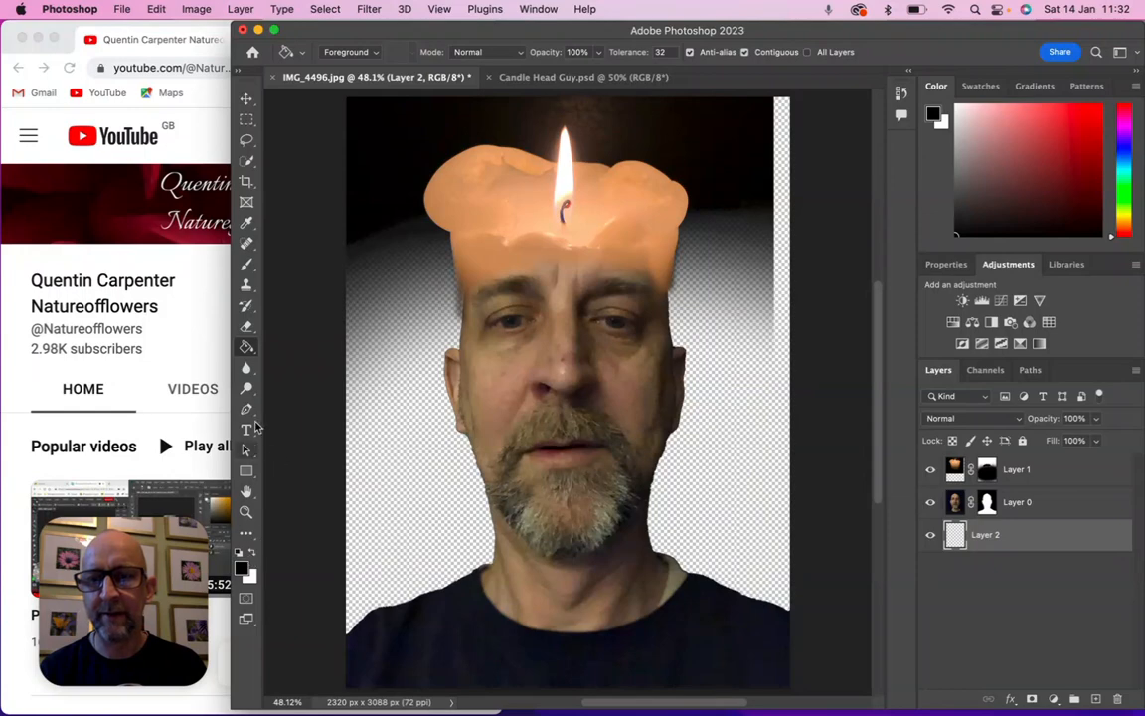
{"action": "left_click", "coordinate": [412, 419]}
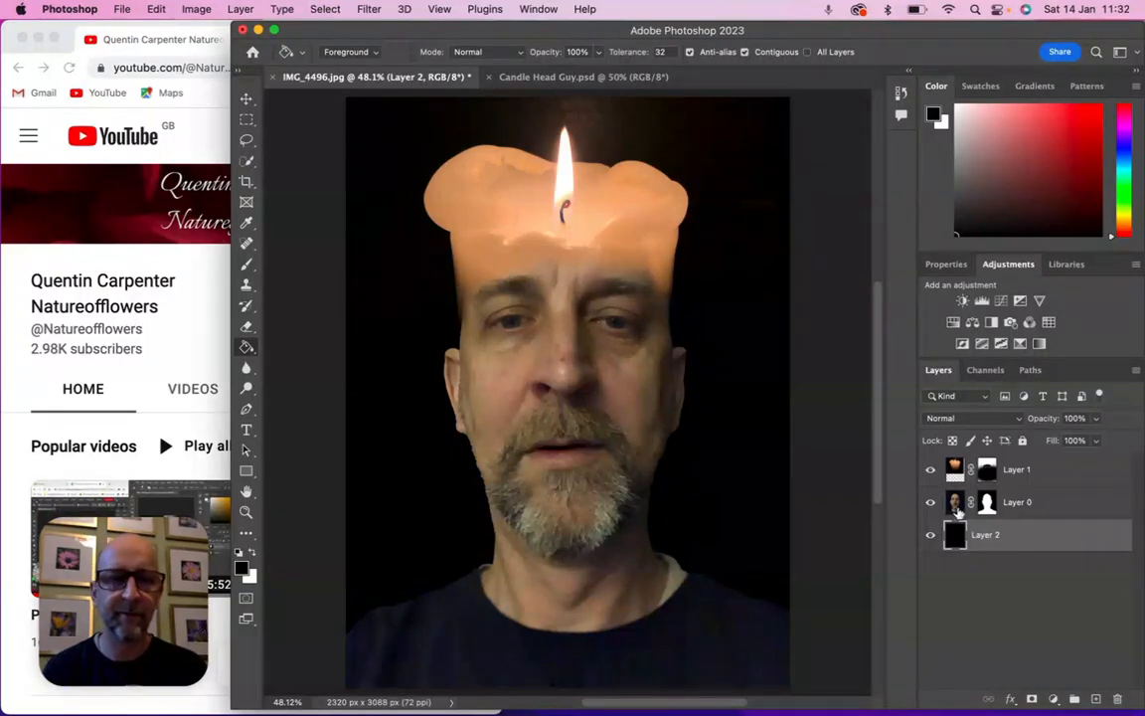
{"action": "key", "text": "alt+bracketright"}
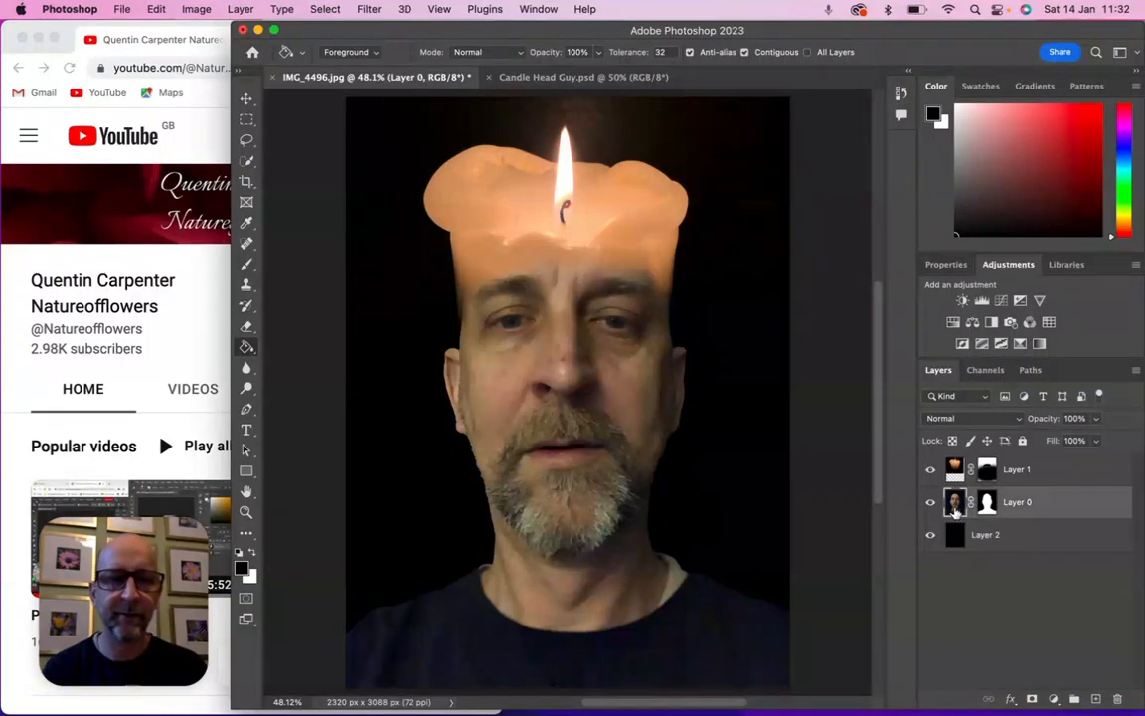
{"action": "left_click", "coordinate": [189, 10]}
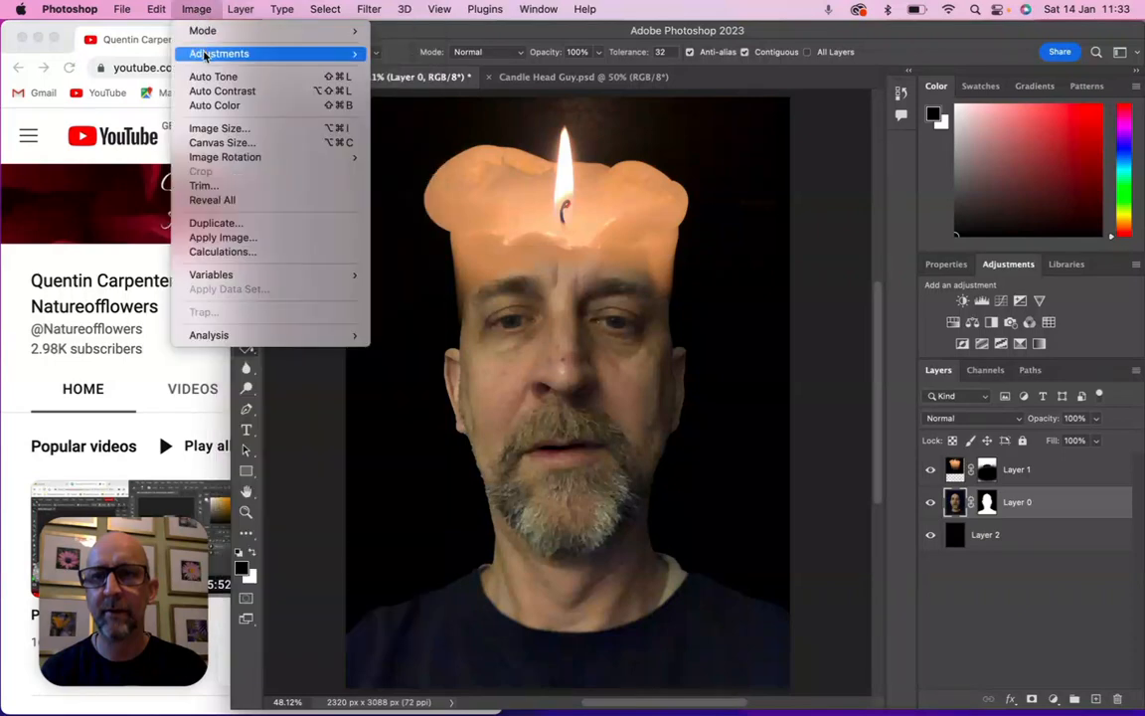
{"action": "mouse_move", "coordinate": [206, 54]}
{"action": "left_click", "coordinate": [428, 177]}
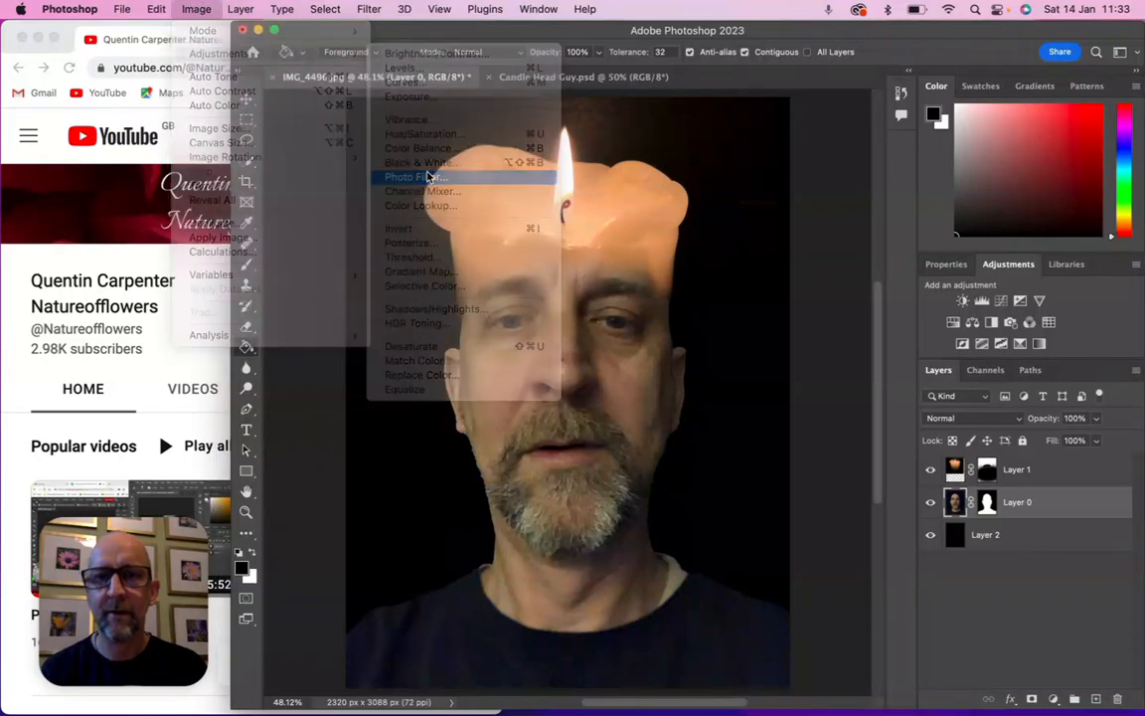
{"action": "left_click", "coordinate": [701, 247]}
{"action": "key", "text": "g"}
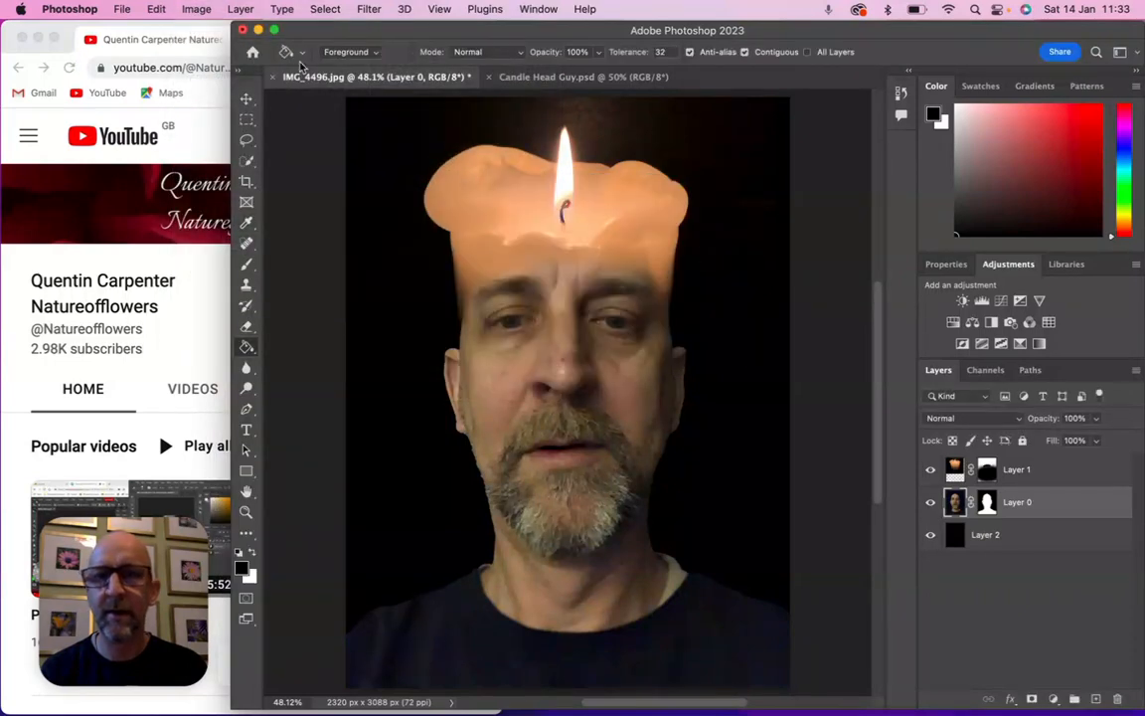
Convert the portrait on Layer 0 to black and white with the Black & White adjustment
{"action": "left_click", "coordinate": [192, 10]}
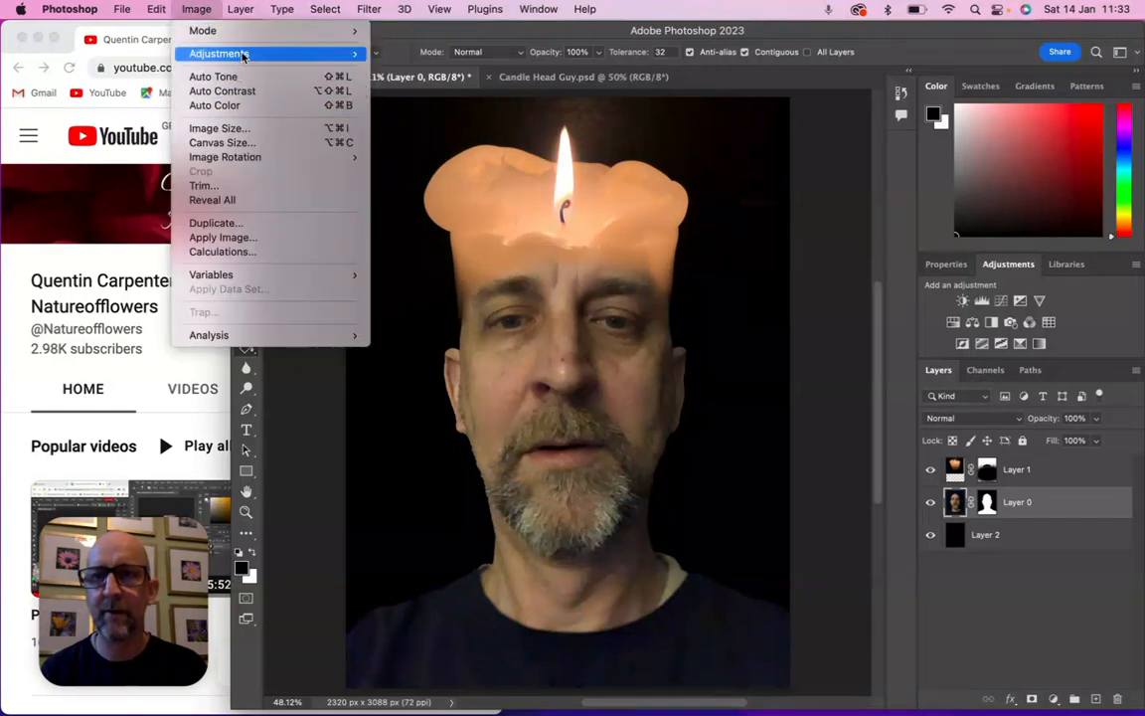
{"action": "mouse_move", "coordinate": [240, 53]}
{"action": "left_click", "coordinate": [427, 162]}
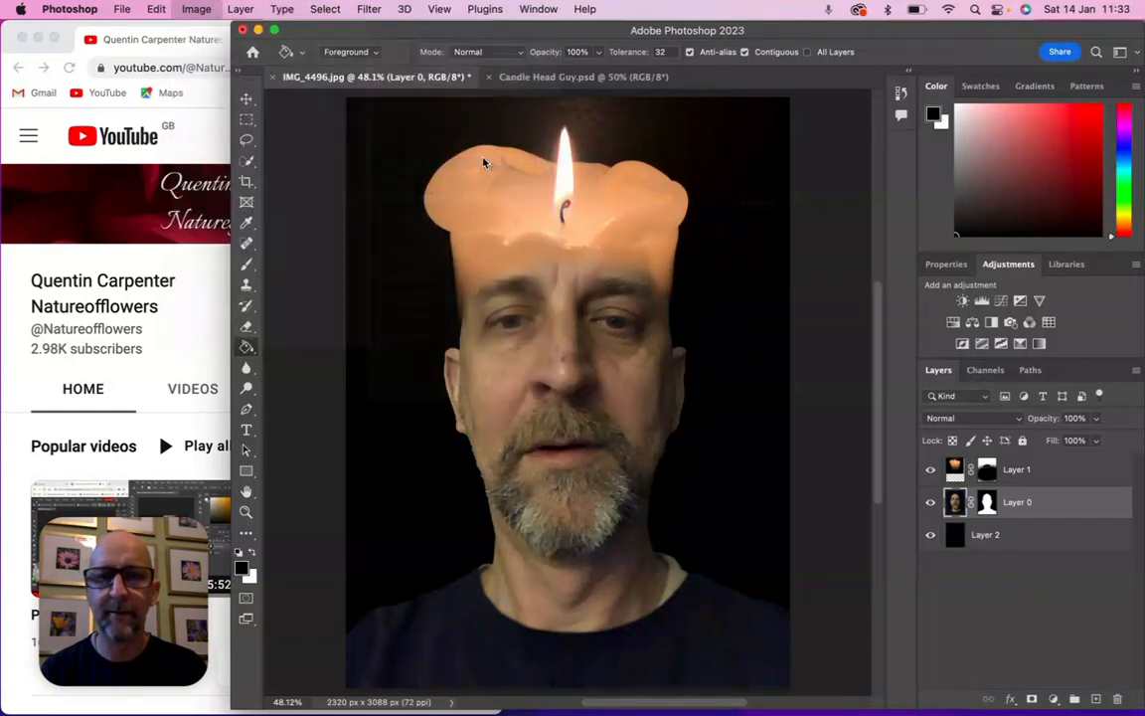
{"action": "left_click", "coordinate": [688, 146]}
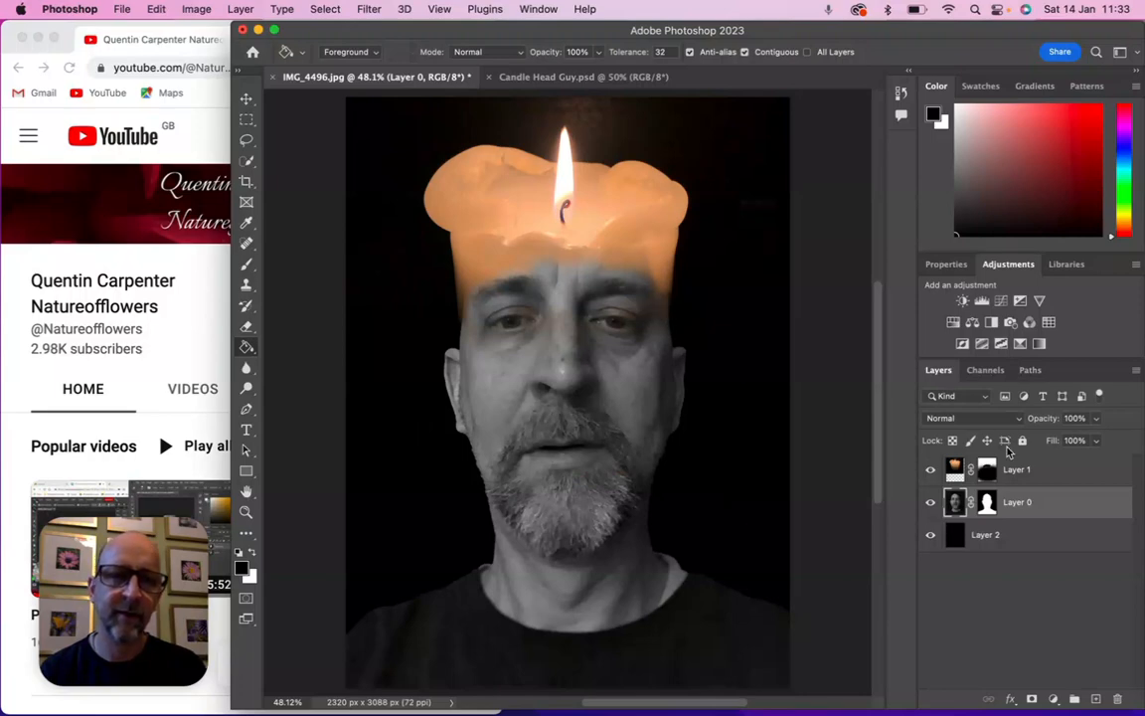
Try converting the candle on Layer 1 to black and white with the Default preset, and undo it
{"action": "left_click", "coordinate": [946, 477]}
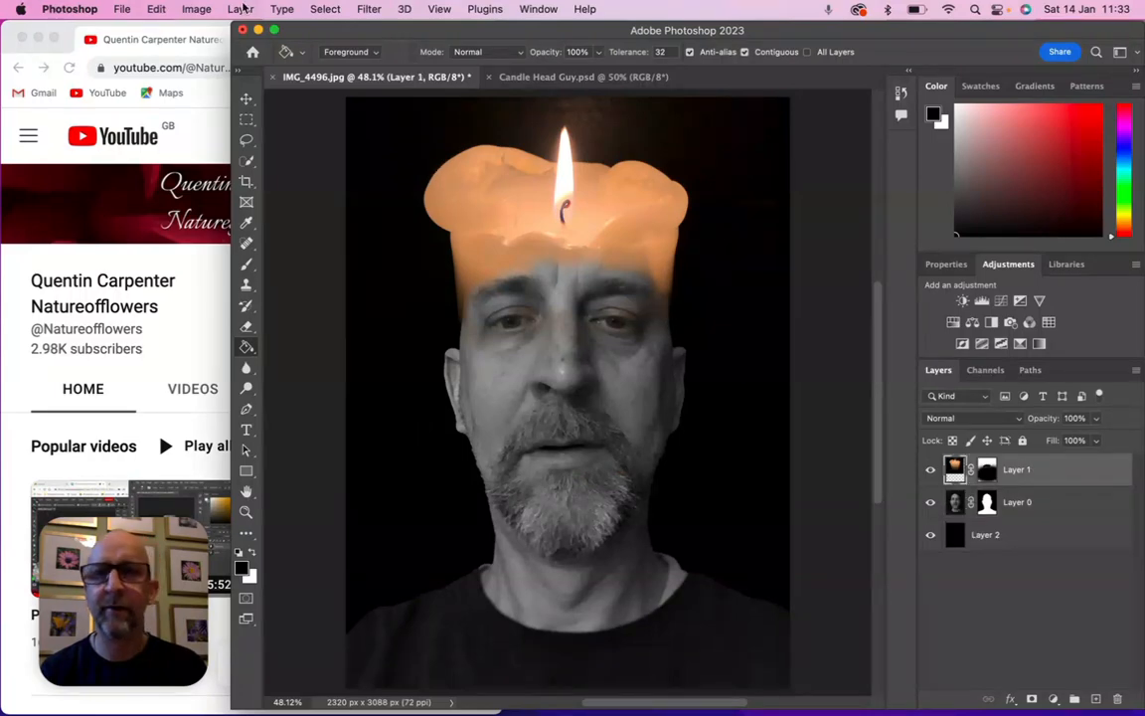
{"action": "left_click", "coordinate": [189, 9]}
{"action": "mouse_move", "coordinate": [227, 57]}
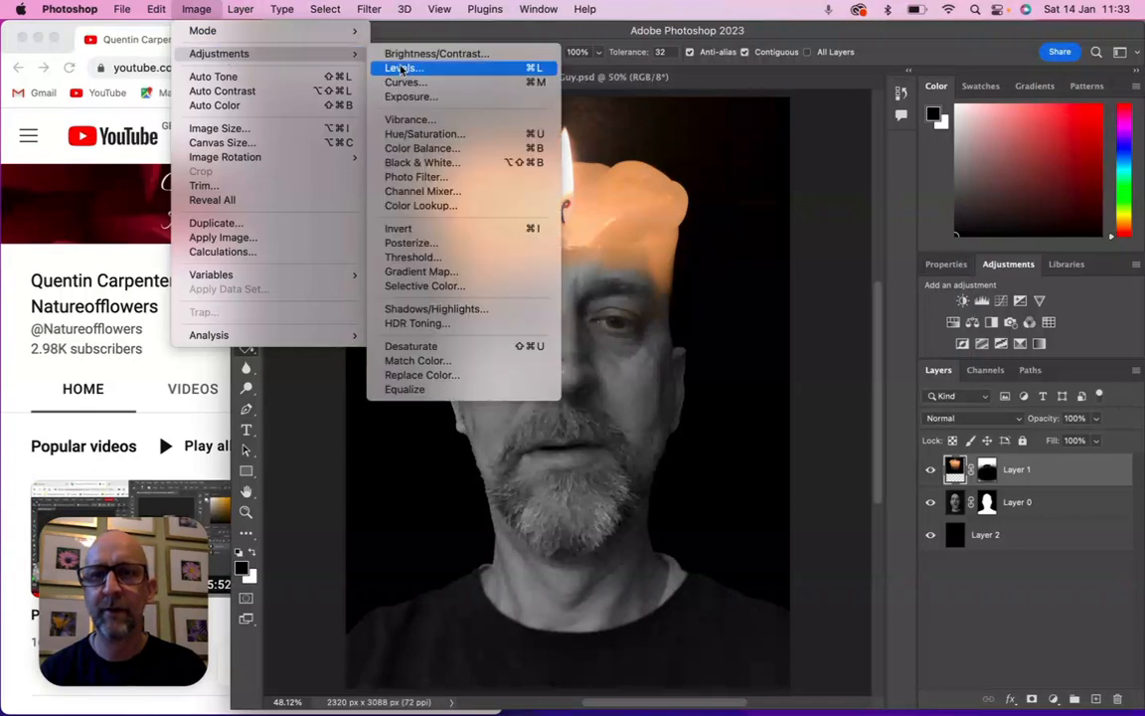
{"action": "left_click", "coordinate": [422, 162]}
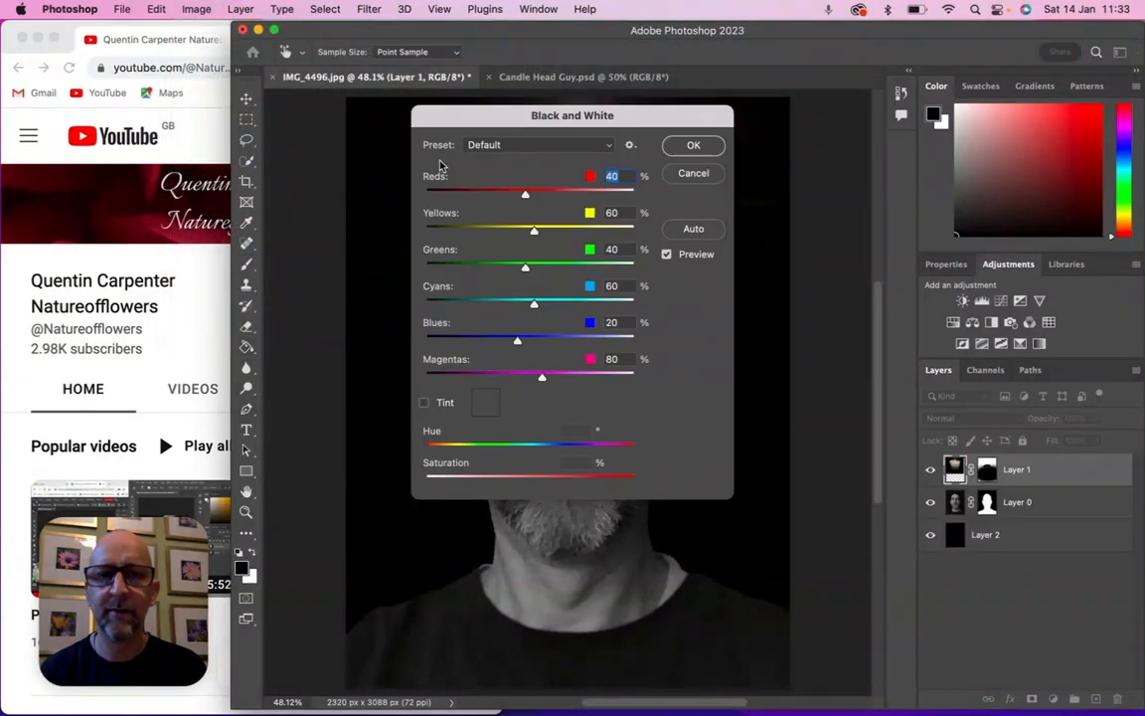
{"action": "left_click", "coordinate": [713, 147]}
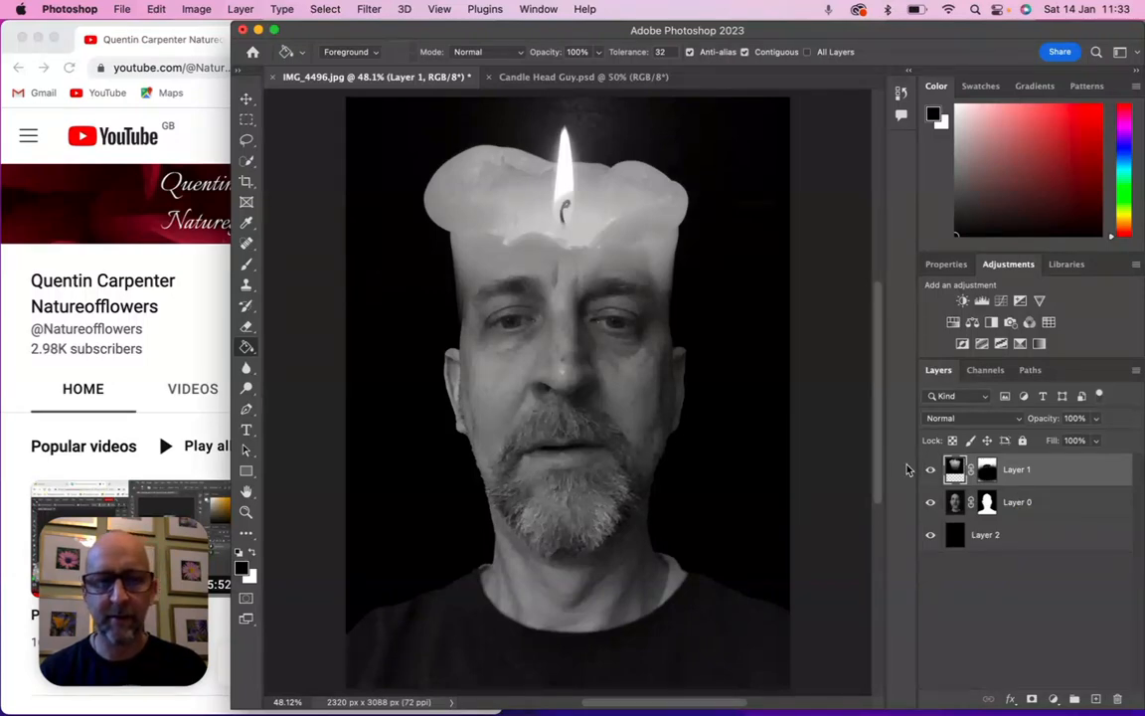
{"action": "key", "text": "super+z"}
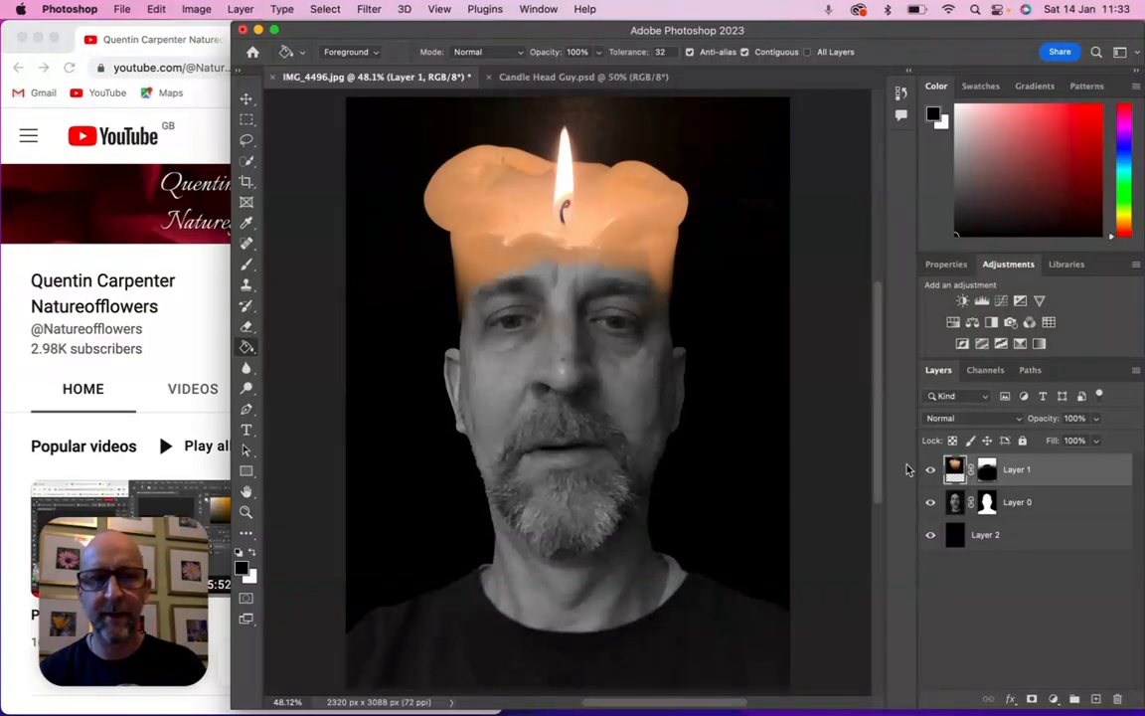
Duplicate Layer 1 as Layer 1 copy and convert the copy to black and white with the Default preset
{"action": "right_click", "coordinate": [1048, 481]}
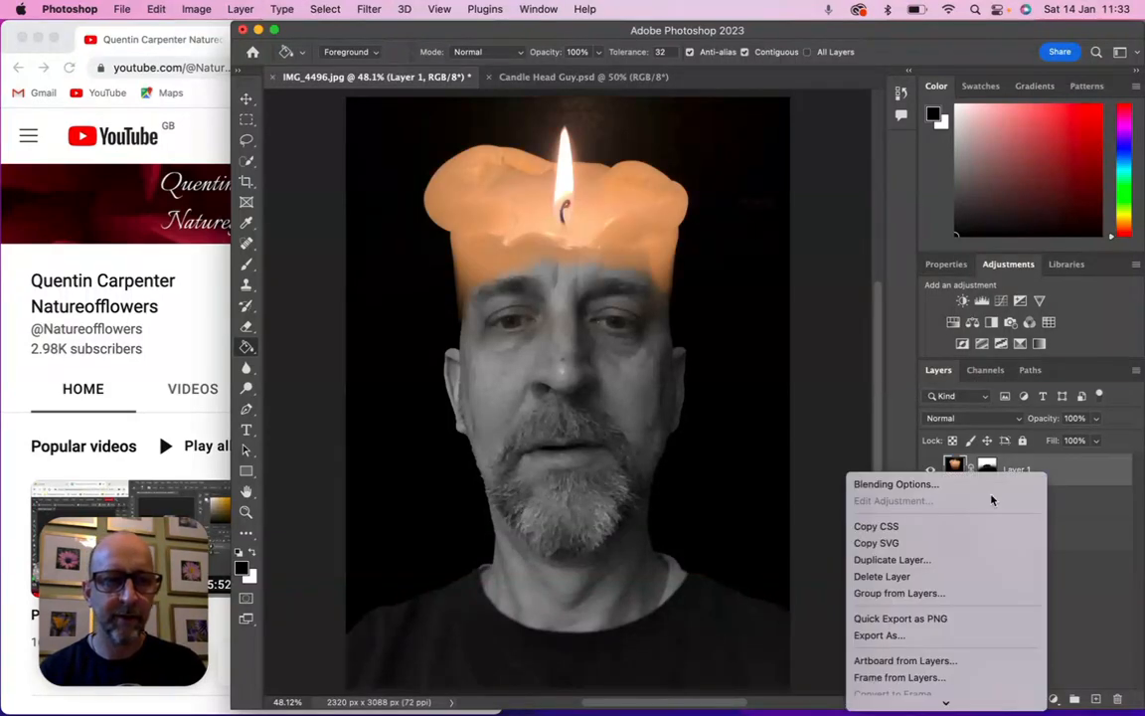
{"action": "left_click", "coordinate": [941, 560]}
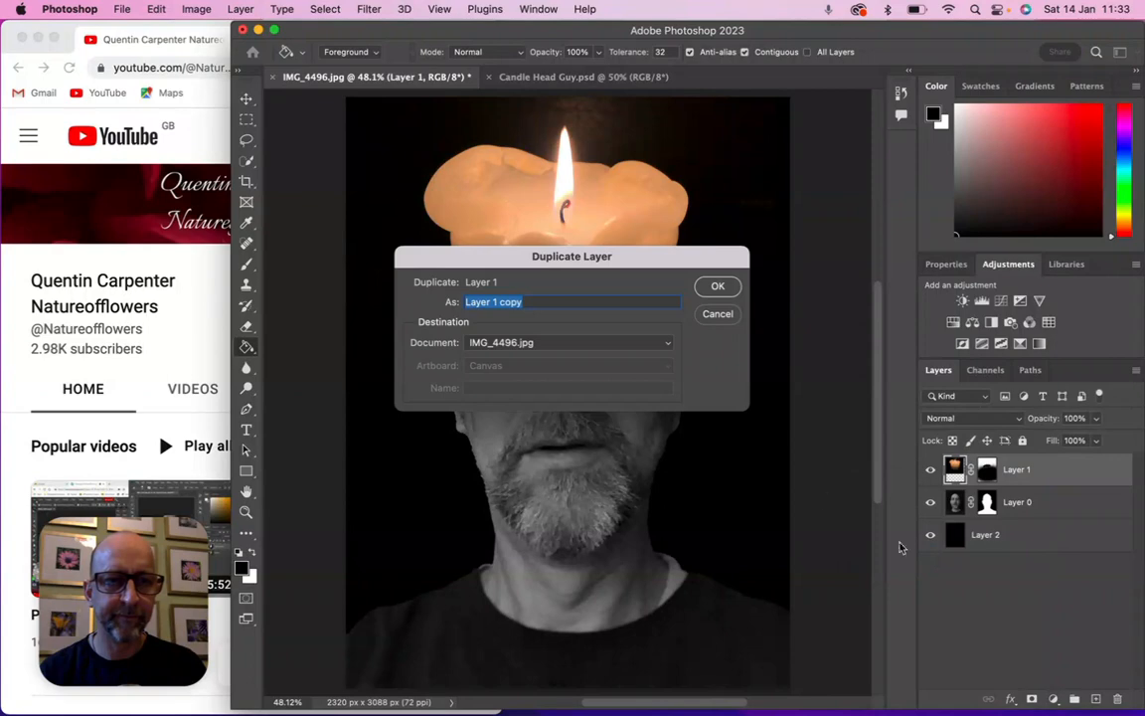
{"action": "left_click", "coordinate": [717, 287]}
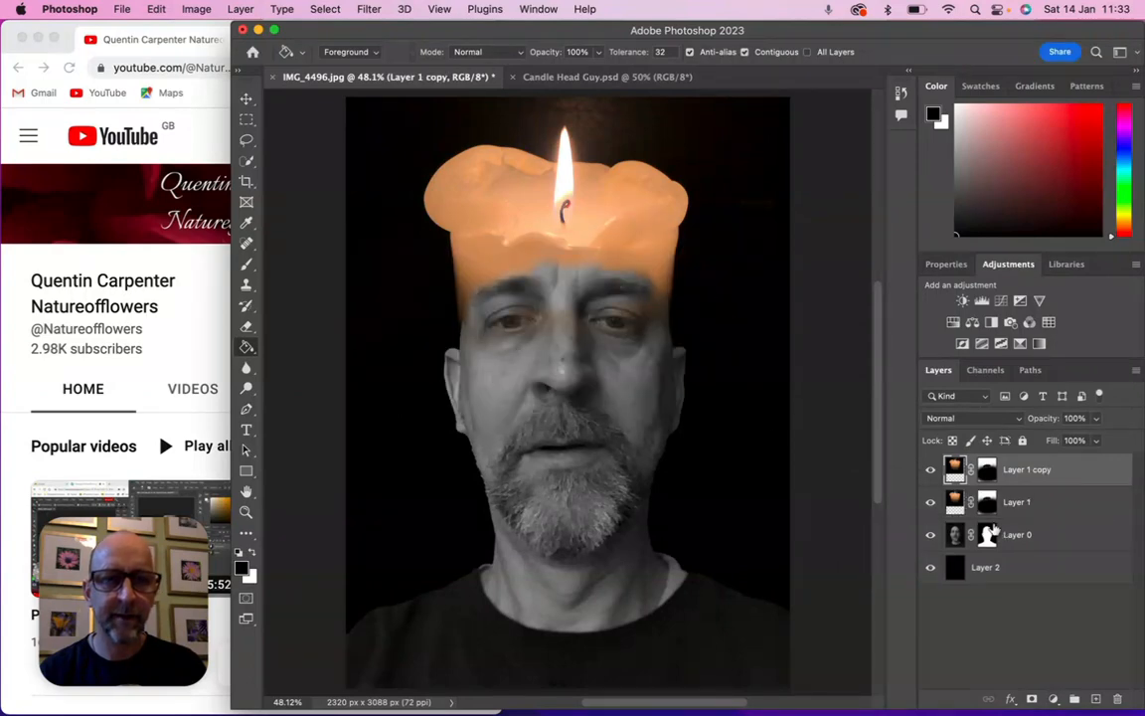
{"action": "left_click", "coordinate": [205, 11]}
{"action": "mouse_move", "coordinate": [216, 55]}
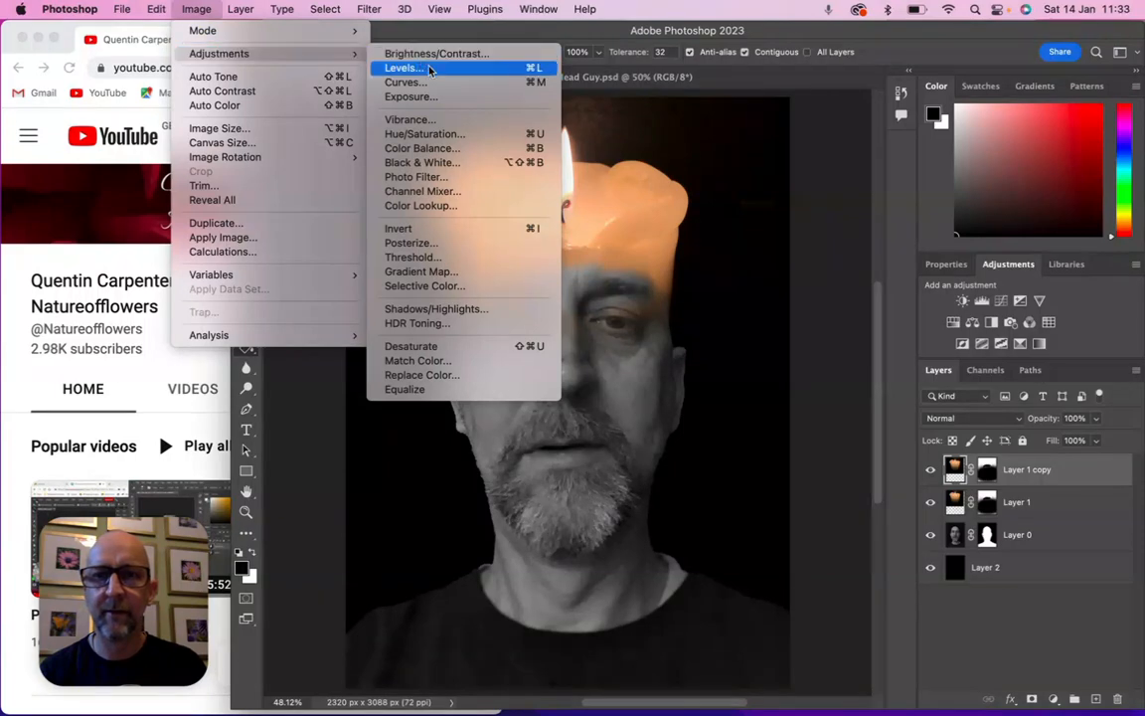
{"action": "left_click", "coordinate": [441, 163]}
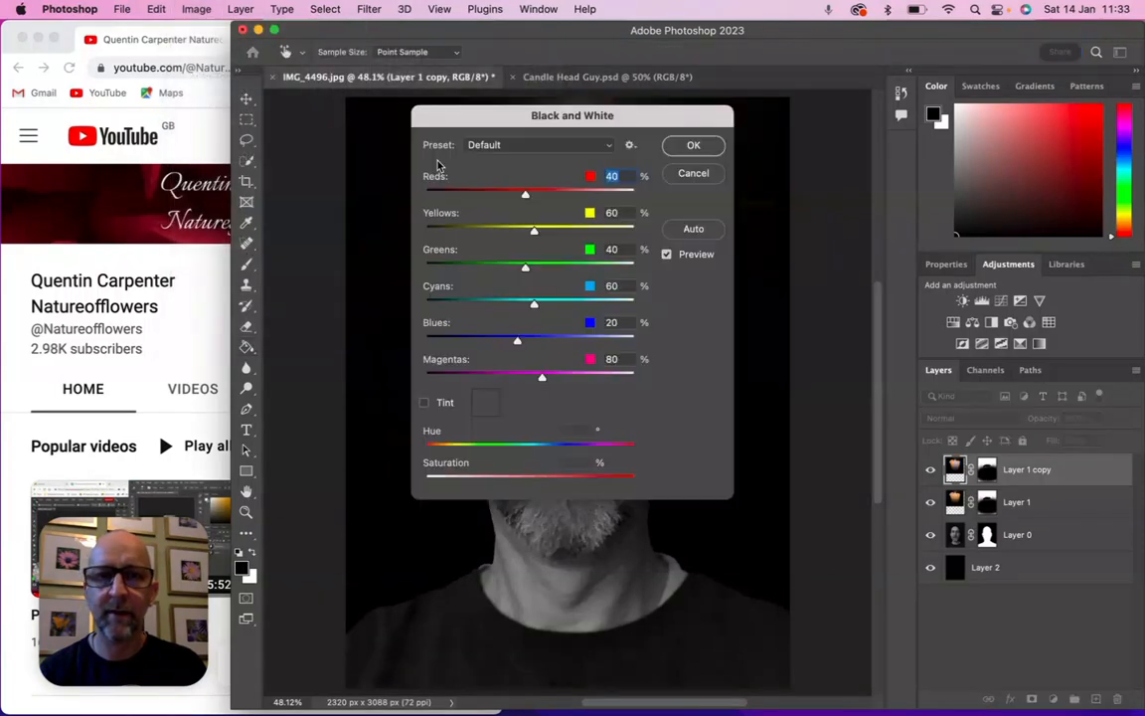
{"action": "left_click", "coordinate": [692, 145]}
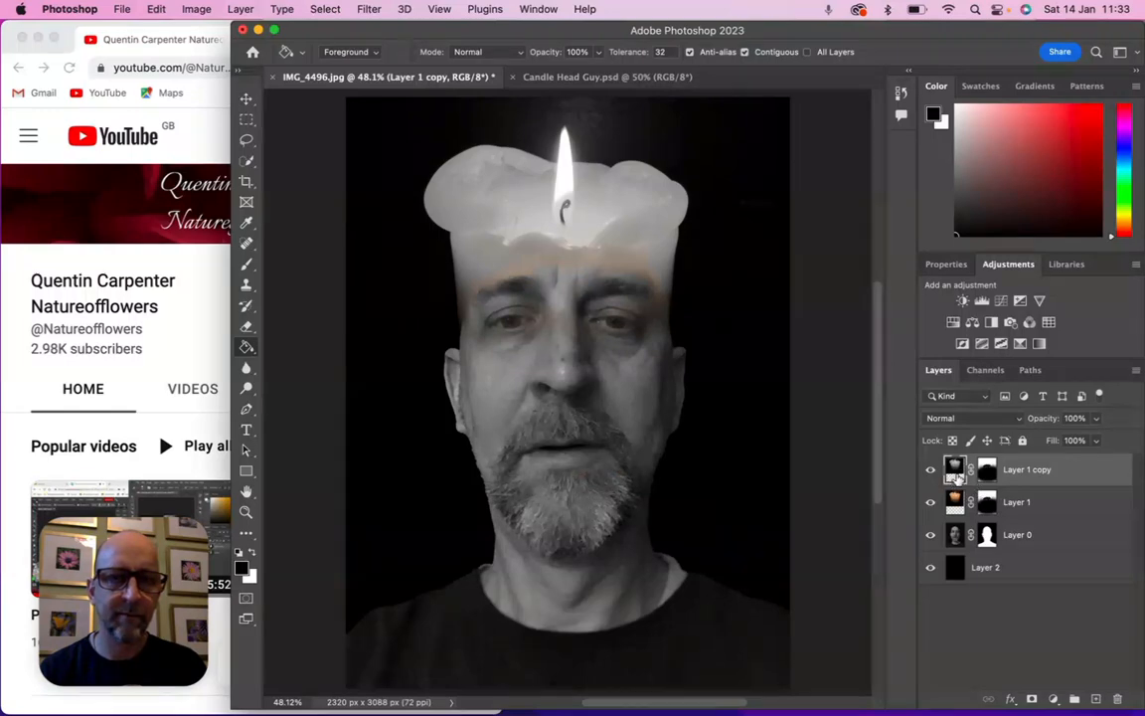
Add a vector mask to Layer 1 copy, and brush black on its layer mask over the flame and wick to reveal their colour
{"action": "left_click", "coordinate": [1030, 699]}
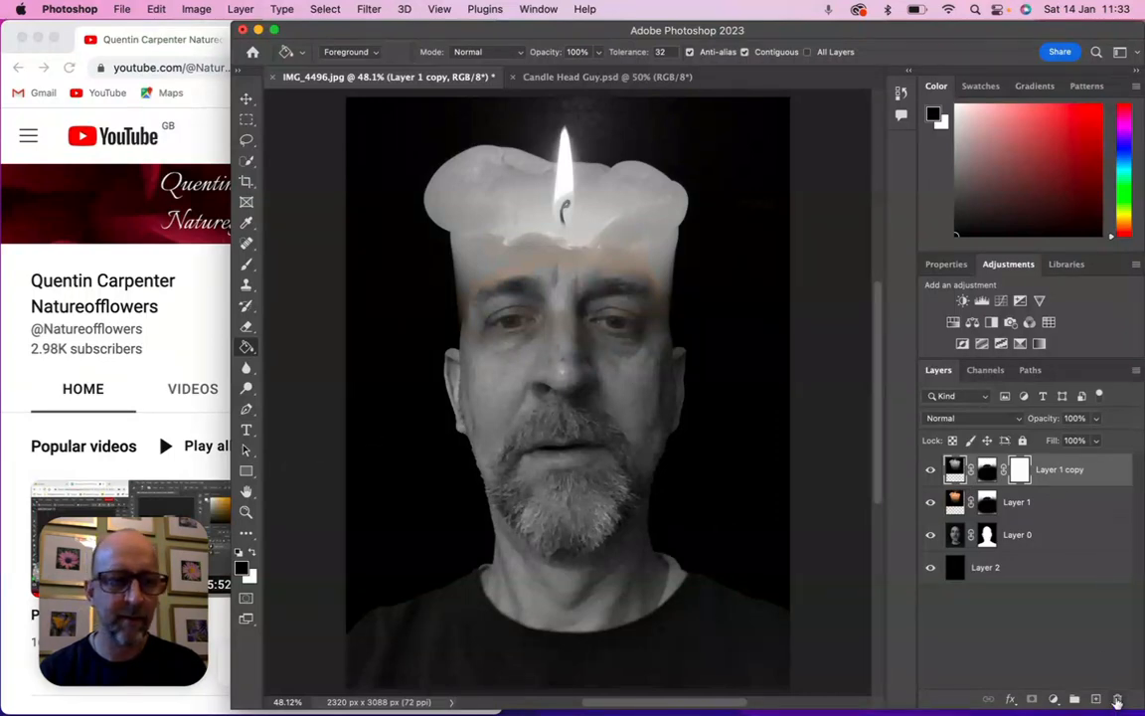
{"action": "left_click", "coordinate": [987, 471]}
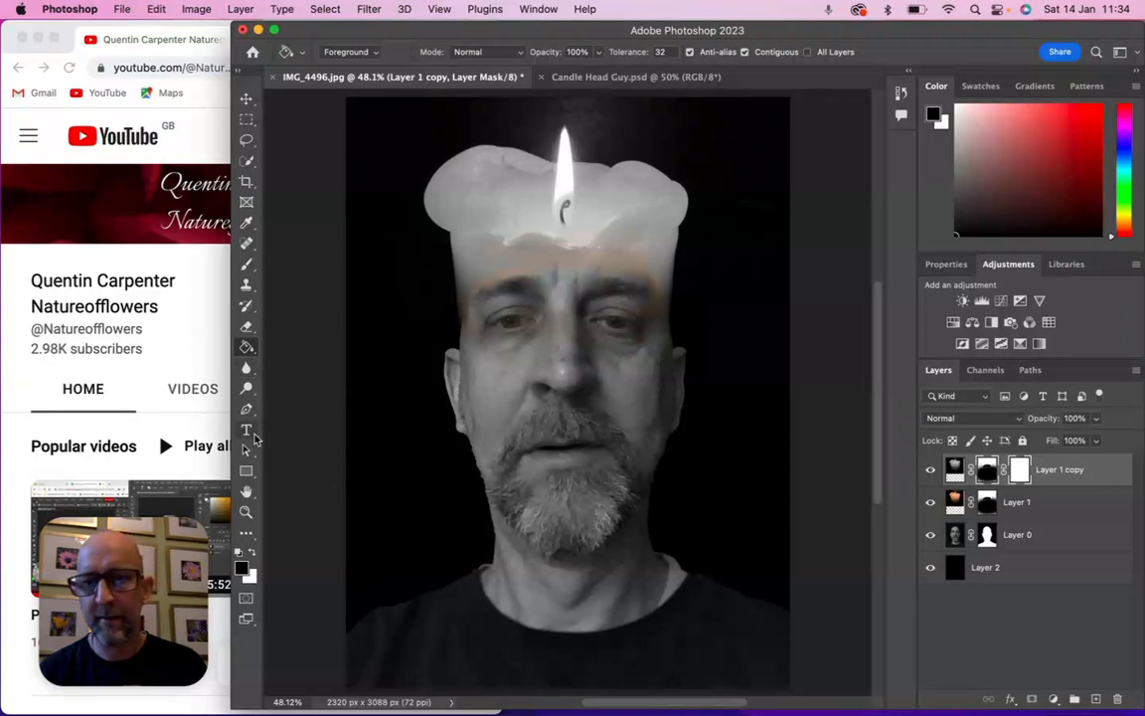
{"action": "left_click", "coordinate": [245, 265]}
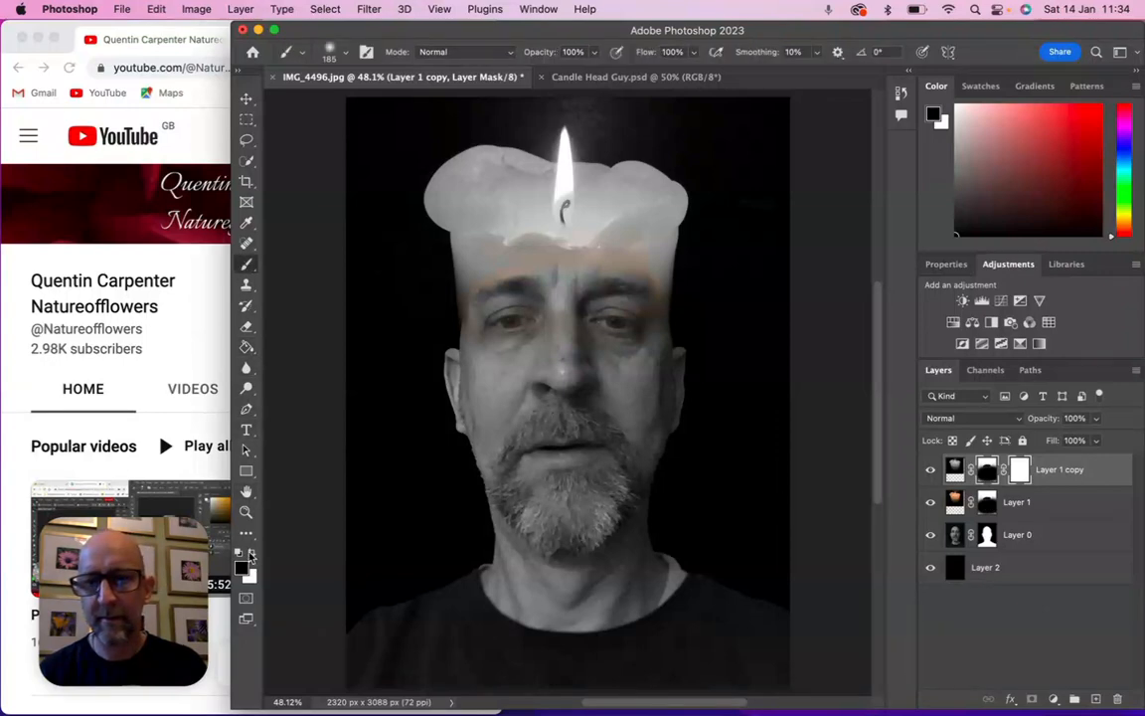
{"action": "mouse_move", "coordinate": [564, 185]}
{"action": "left_mouse_down"}
{"action": "mouse_move", "coordinate": [566, 139]}
{"action": "mouse_move", "coordinate": [565, 203]}
{"action": "mouse_move", "coordinate": [545, 208]}
{"action": "mouse_move", "coordinate": [581, 213]}
{"action": "mouse_move", "coordinate": [528, 202]}
{"action": "mouse_move", "coordinate": [579, 203]}
{"action": "left_mouse_up"}
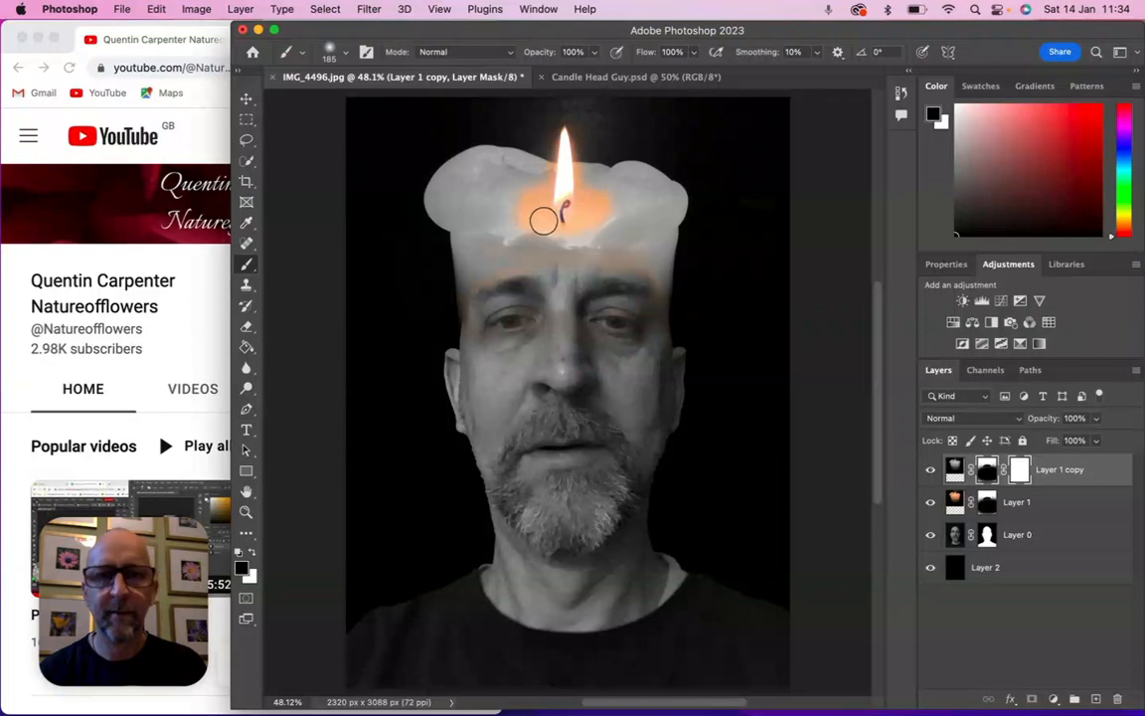
Enlarge the brush to 396 px and paint black on the layer mask over the melted wax on both sides of the wick
{"action": "left_click", "coordinate": [334, 51]}
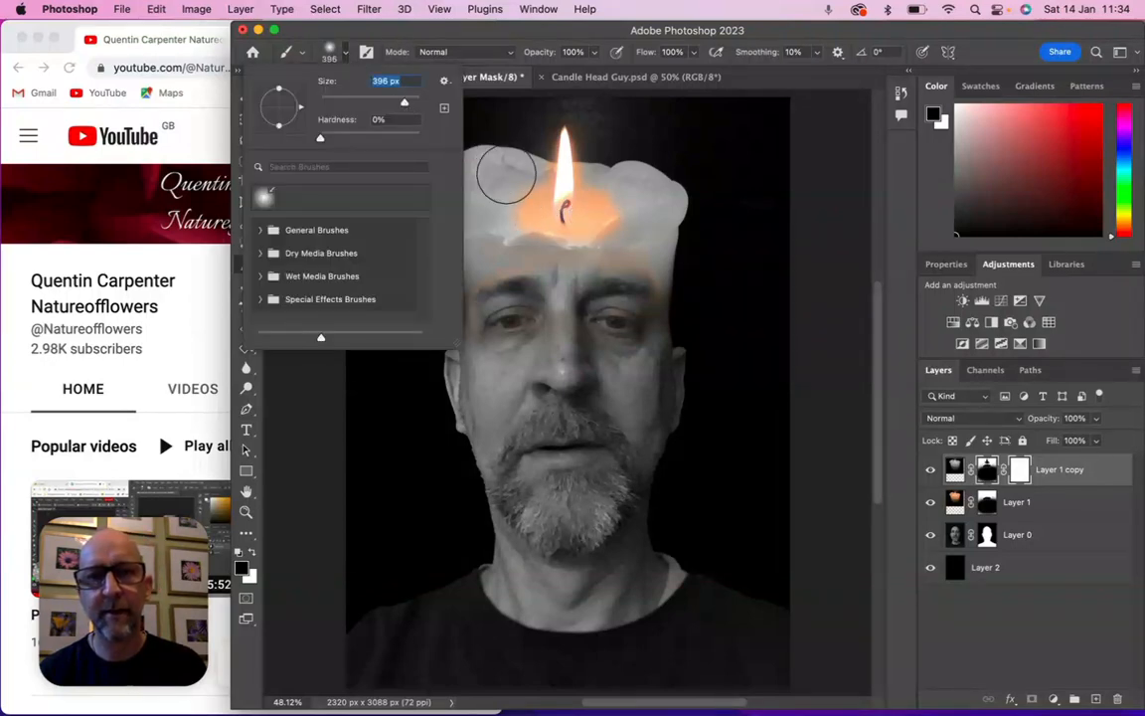
{"action": "left_click", "coordinate": [527, 207]}
{"action": "left_click_drag", "start_coordinate": [525, 216], "coordinate": [606, 212]}
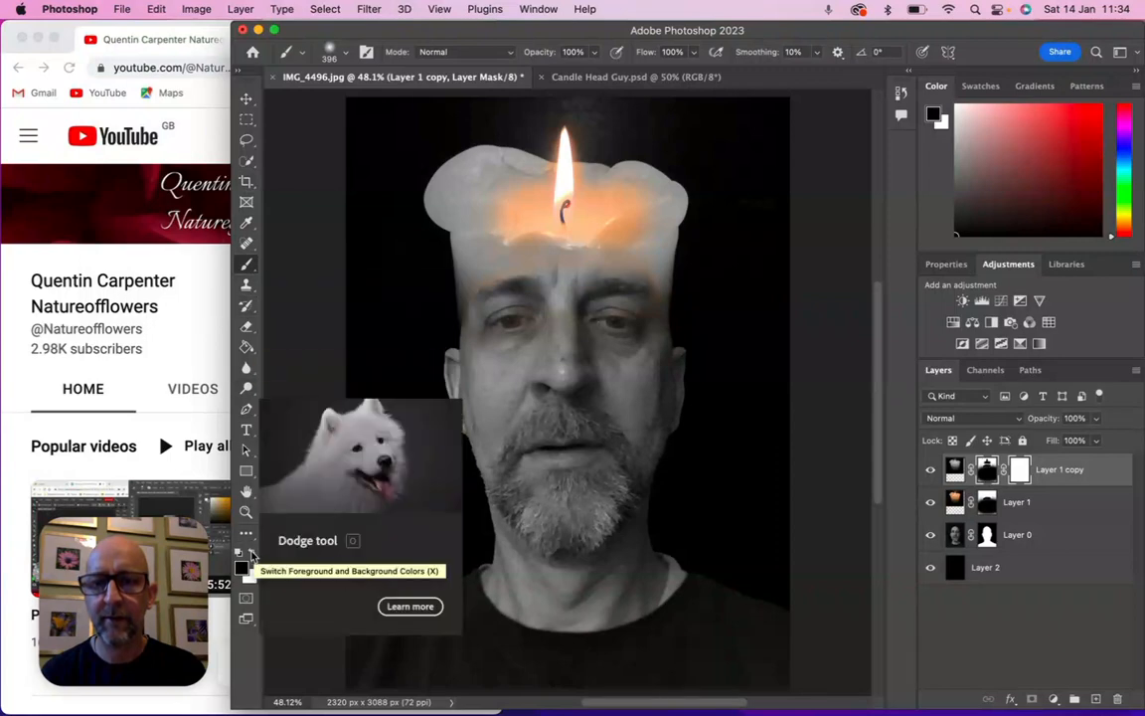
Paint white on the mask across the forehead to hide the orange tint, then black over the eyes and the wax above the man's left eye
{"action": "left_click", "coordinate": [251, 555]}
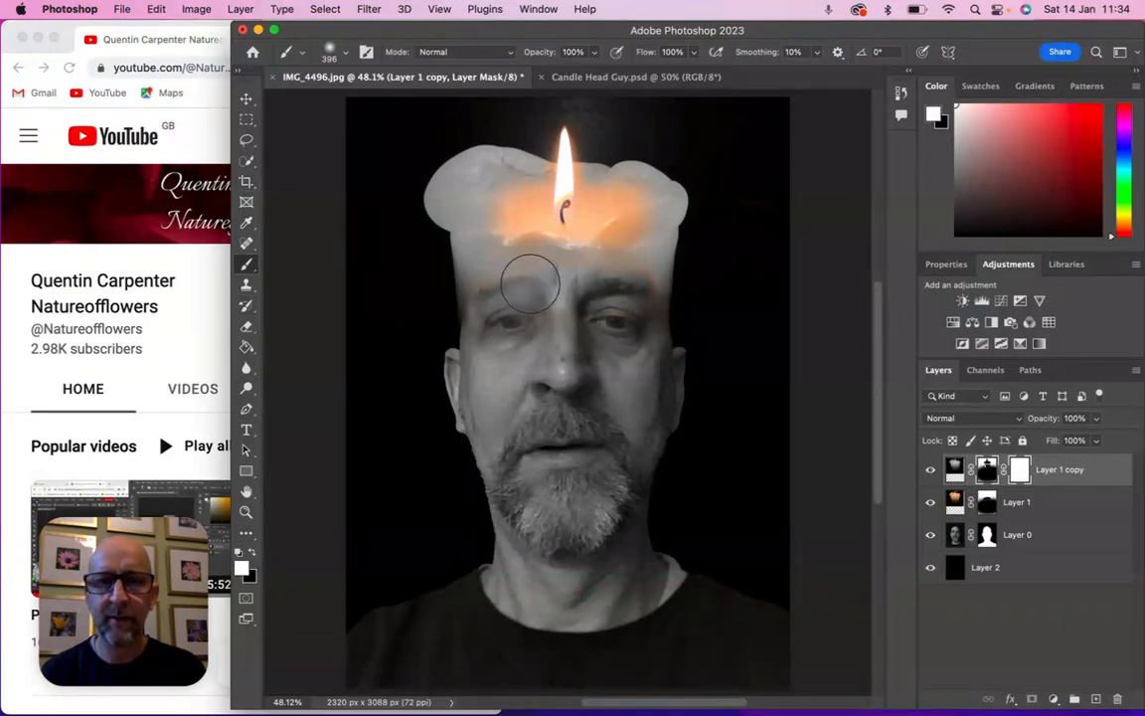
{"action": "mouse_move", "coordinate": [520, 283]}
{"action": "left_mouse_down"}
{"action": "mouse_move", "coordinate": [490, 299]}
{"action": "mouse_move", "coordinate": [529, 274]}
{"action": "mouse_move", "coordinate": [599, 264]}
{"action": "mouse_move", "coordinate": [628, 266]}
{"action": "mouse_move", "coordinate": [638, 282]}
{"action": "mouse_move", "coordinate": [508, 279]}
{"action": "mouse_move", "coordinate": [479, 291]}
{"action": "mouse_move", "coordinate": [613, 271]}
{"action": "left_mouse_up"}
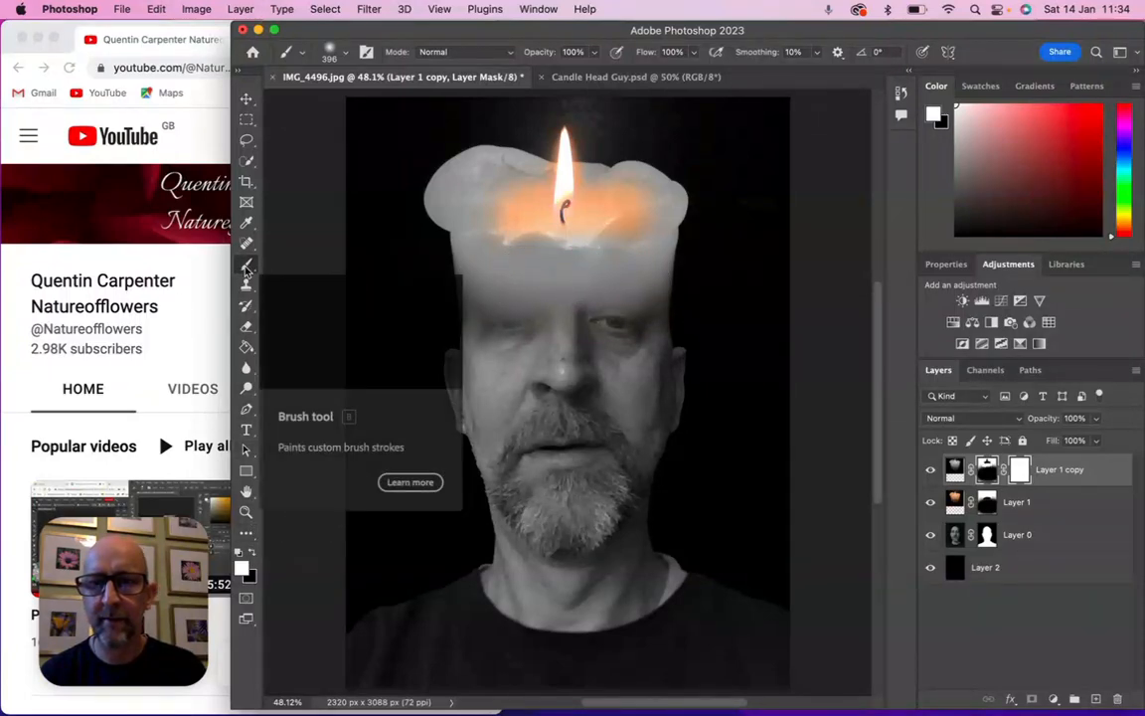
{"action": "left_click", "coordinate": [253, 555]}
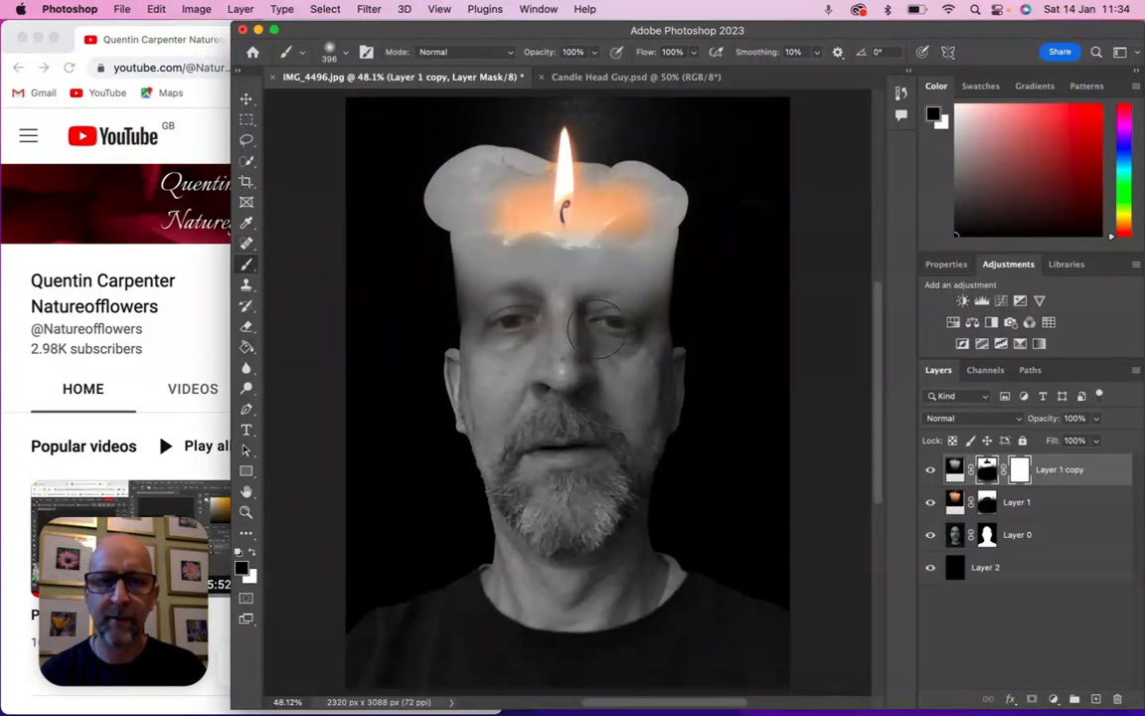
{"action": "left_click_drag", "start_coordinate": [639, 251], "coordinate": [642, 260]}
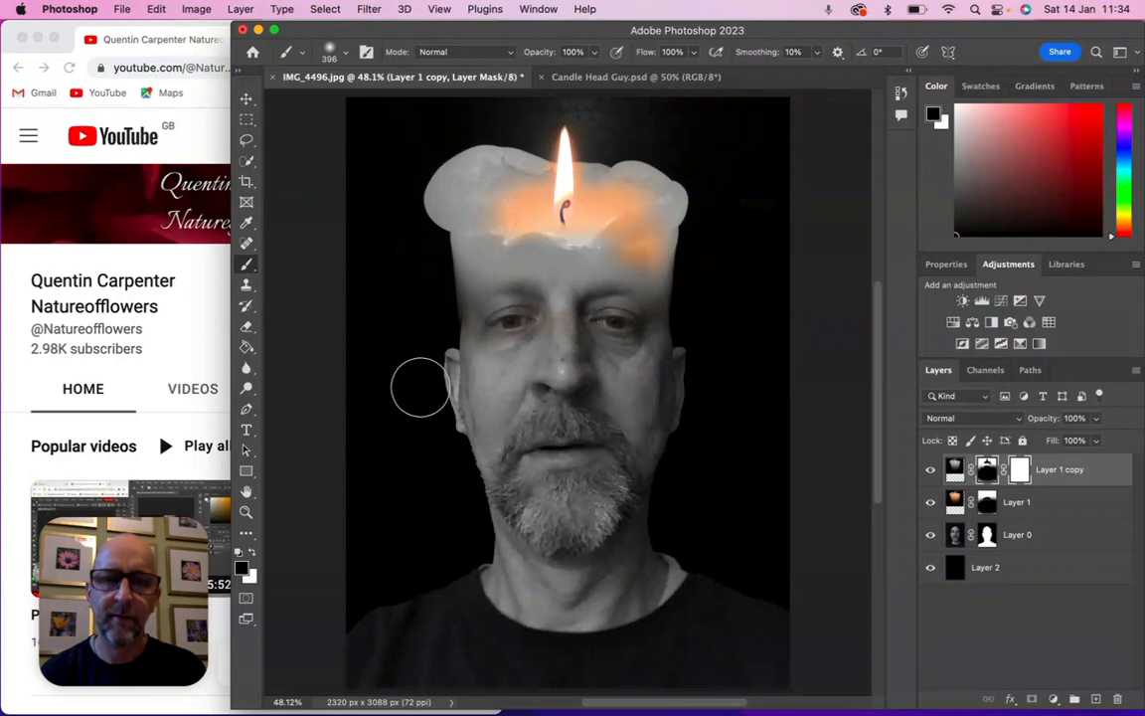
Paint white on the mask over the stray orange patch and the outer edges of the candle's glow to limit the colour
{"action": "left_click", "coordinate": [255, 553]}
{"action": "mouse_move", "coordinate": [558, 256]}
{"action": "left_mouse_down"}
{"action": "mouse_move", "coordinate": [637, 245]}
{"action": "mouse_move", "coordinate": [620, 255]}
{"action": "mouse_move", "coordinate": [636, 243]}
{"action": "mouse_move", "coordinate": [618, 255]}
{"action": "mouse_move", "coordinate": [493, 264]}
{"action": "mouse_move", "coordinate": [482, 233]}
{"action": "mouse_move", "coordinate": [513, 162]}
{"action": "left_mouse_up"}
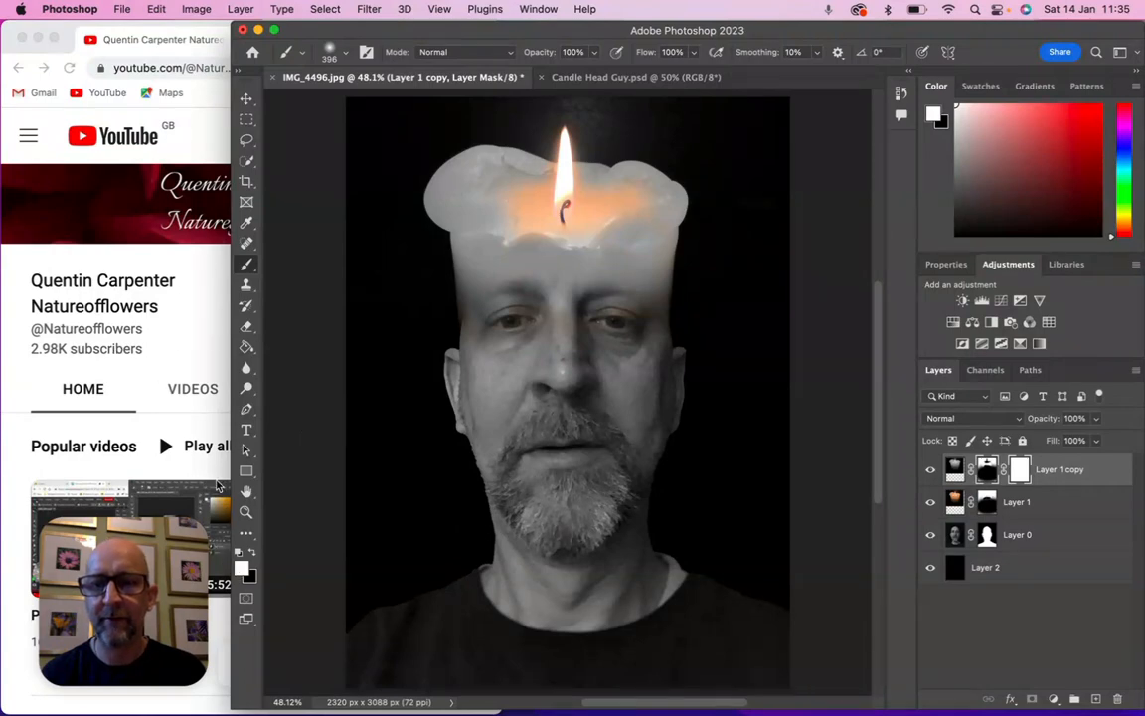
{"action": "left_click", "coordinate": [214, 471]}
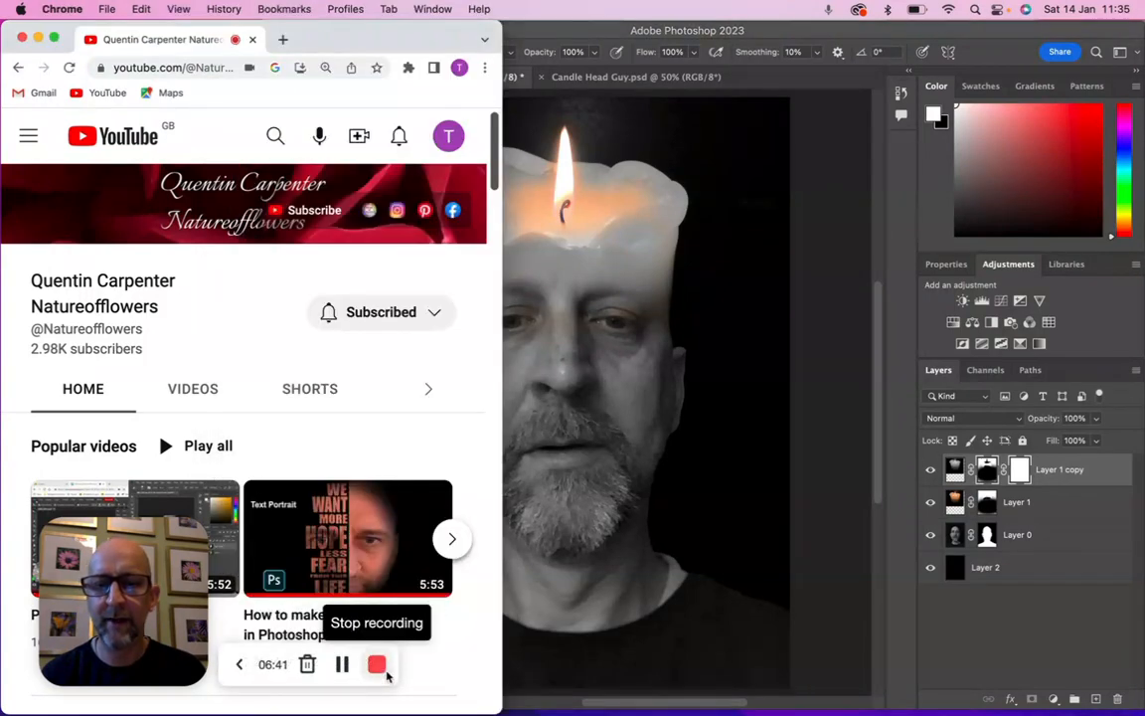